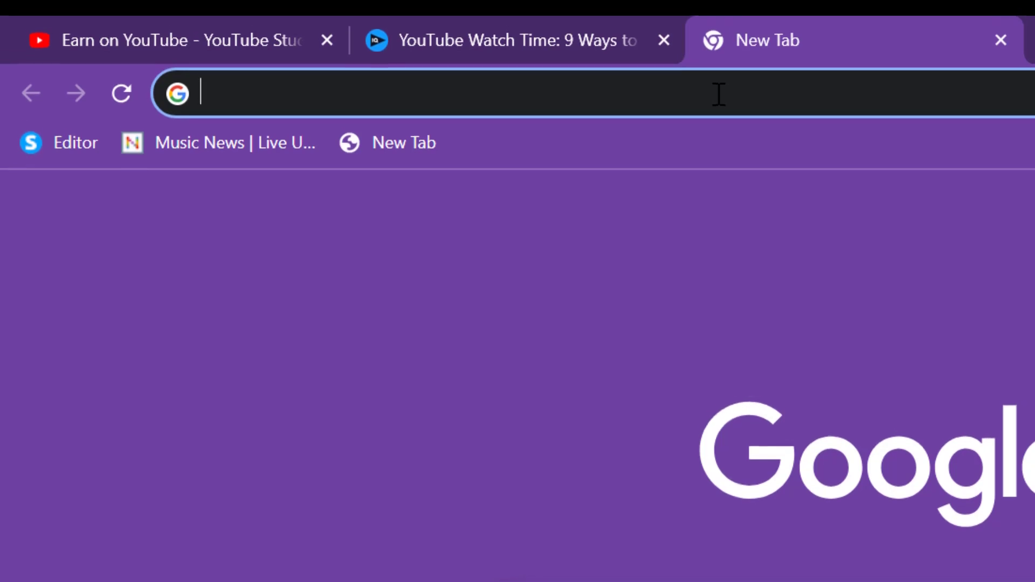
- Load youtube.com in a new Chrome tab and open the profile avatar's account menu
{"action": "type", "text": "yu"}
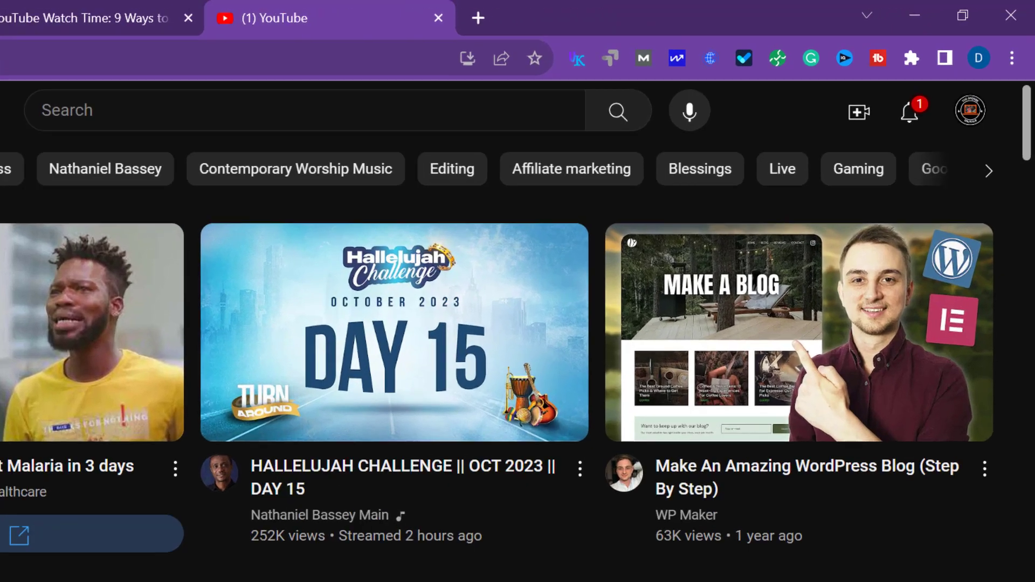
{"action": "left_click", "coordinate": [970, 110]}
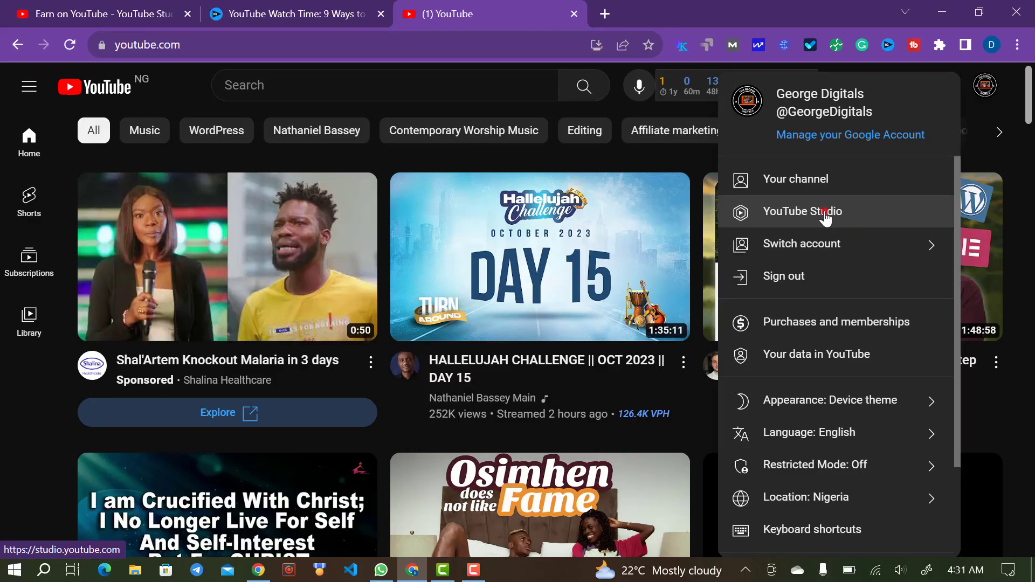
- Open YouTube Studio and browse the Channel dashboard: 9 subscribers, 46 views over 28 days
{"action": "left_click", "coordinate": [826, 218]}
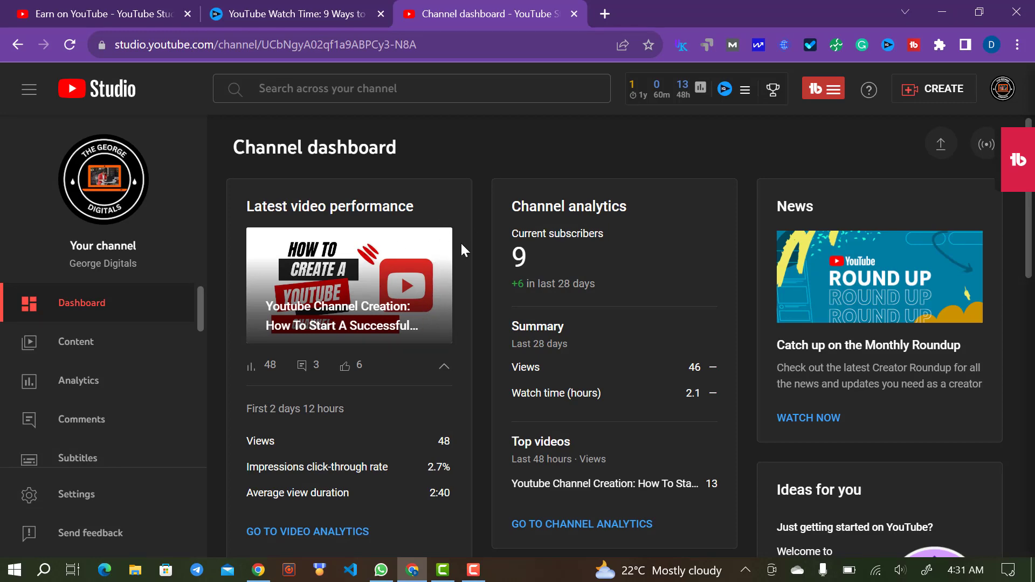
{"action": "scroll", "coordinate": [485, 251], "scroll_direction": "down", "scroll_amount": 2}
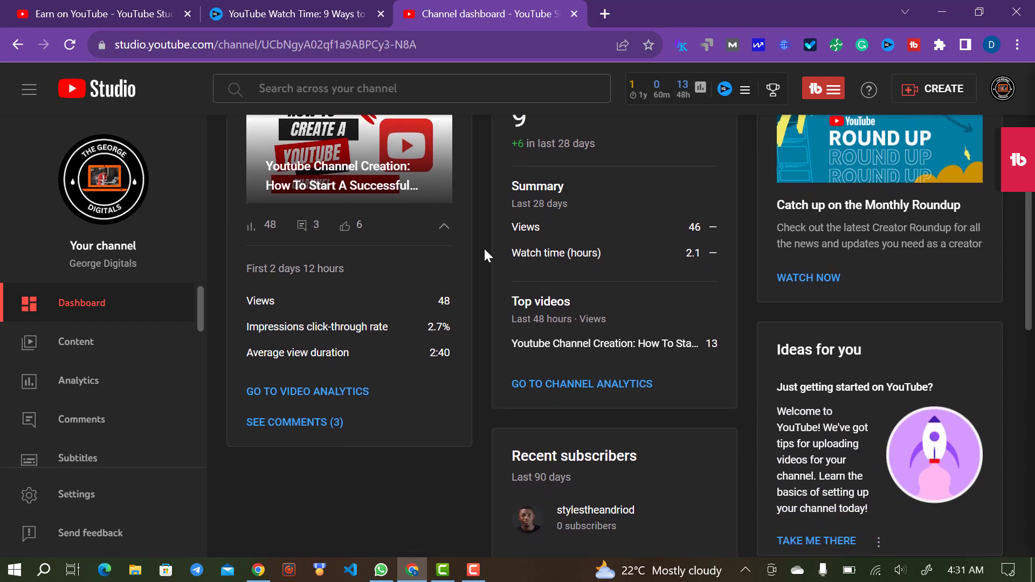
{"action": "scroll", "coordinate": [484, 251], "scroll_direction": "up", "scroll_amount": 2}
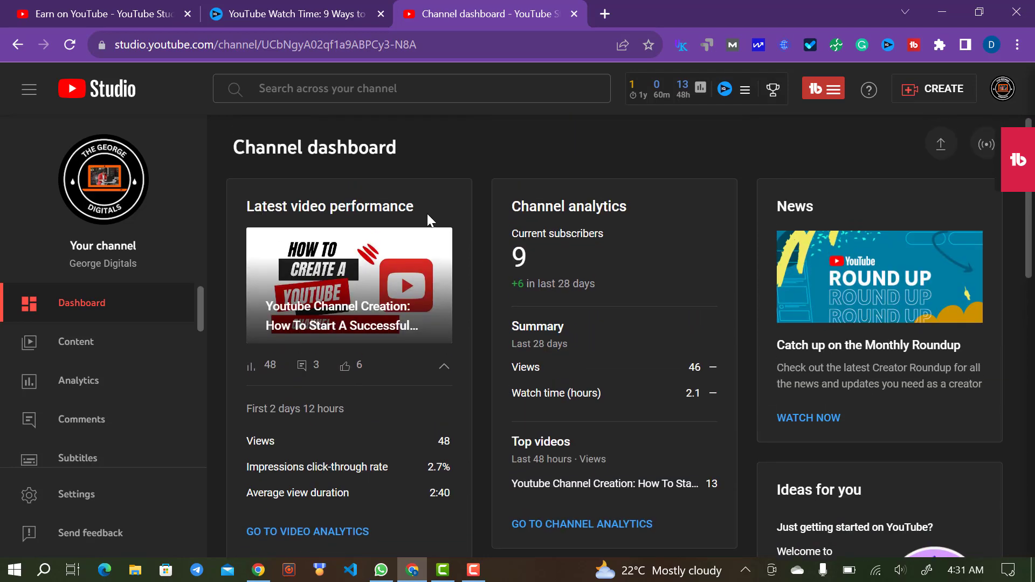
{"action": "scroll", "coordinate": [438, 221], "scroll_direction": "down", "scroll_amount": 1}
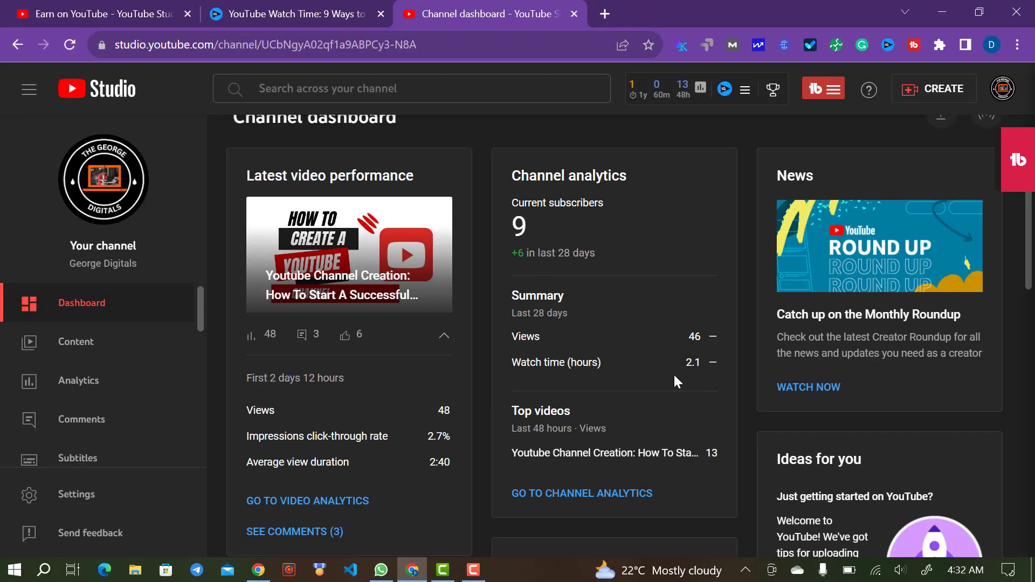
{"action": "scroll", "coordinate": [701, 389], "scroll_direction": "down", "scroll_amount": 1}
{"action": "scroll", "coordinate": [772, 389], "scroll_direction": "down", "scroll_amount": 4}
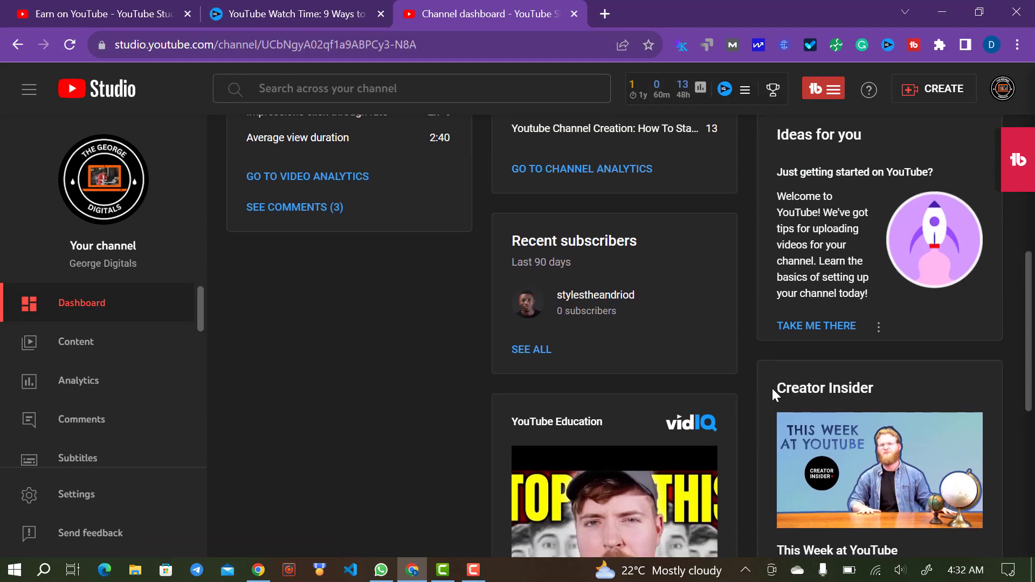
{"action": "scroll", "coordinate": [772, 386], "scroll_direction": "down", "scroll_amount": 2}
{"action": "scroll", "coordinate": [772, 386], "scroll_direction": "up", "scroll_amount": 7}
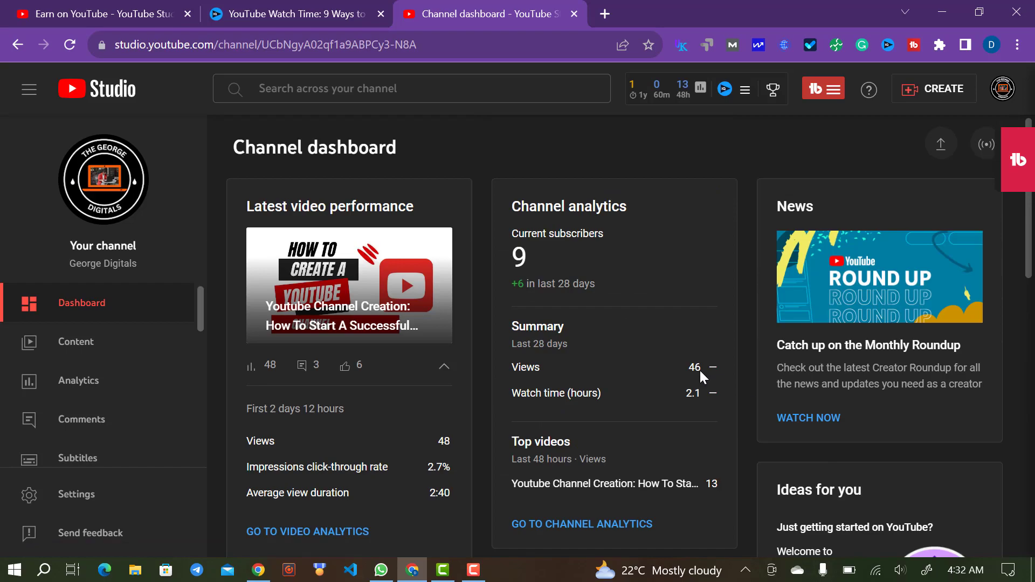
- Open the Content list and look across to the public video's 48 views and 6 likes
{"action": "left_click", "coordinate": [112, 345]}
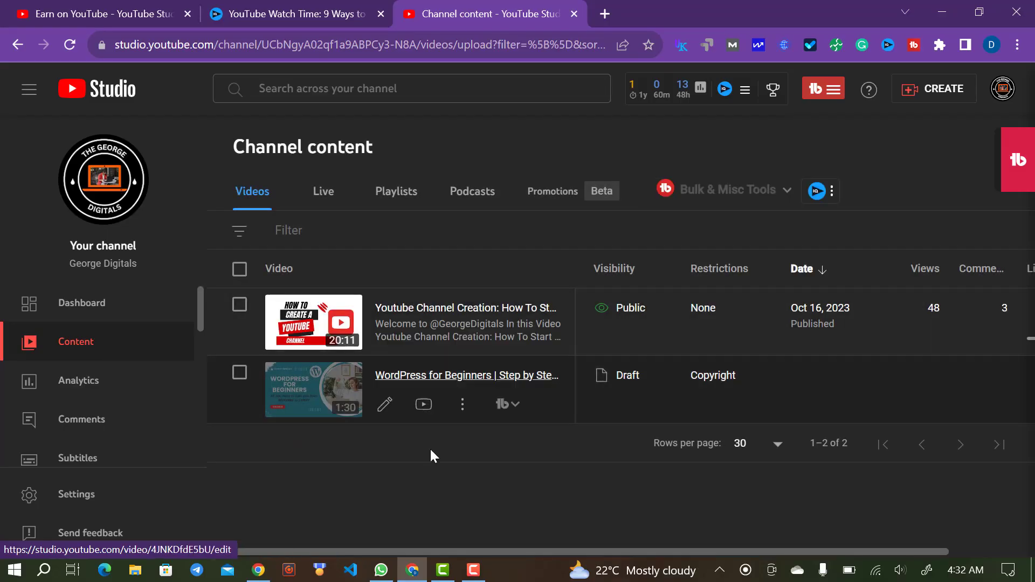
{"action": "mouse_move", "coordinate": [455, 414]}
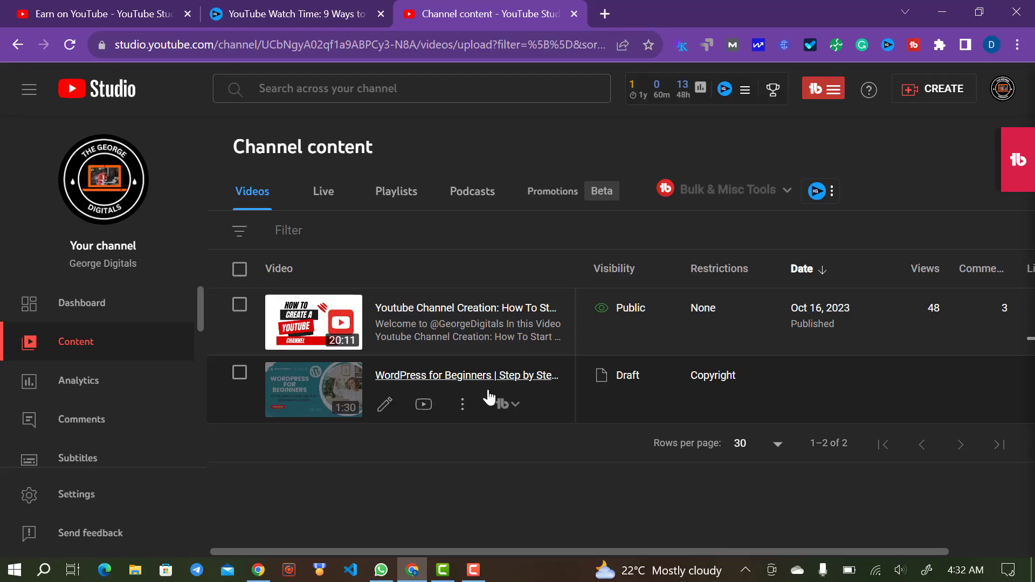
{"action": "mouse_move", "coordinate": [299, 332]}
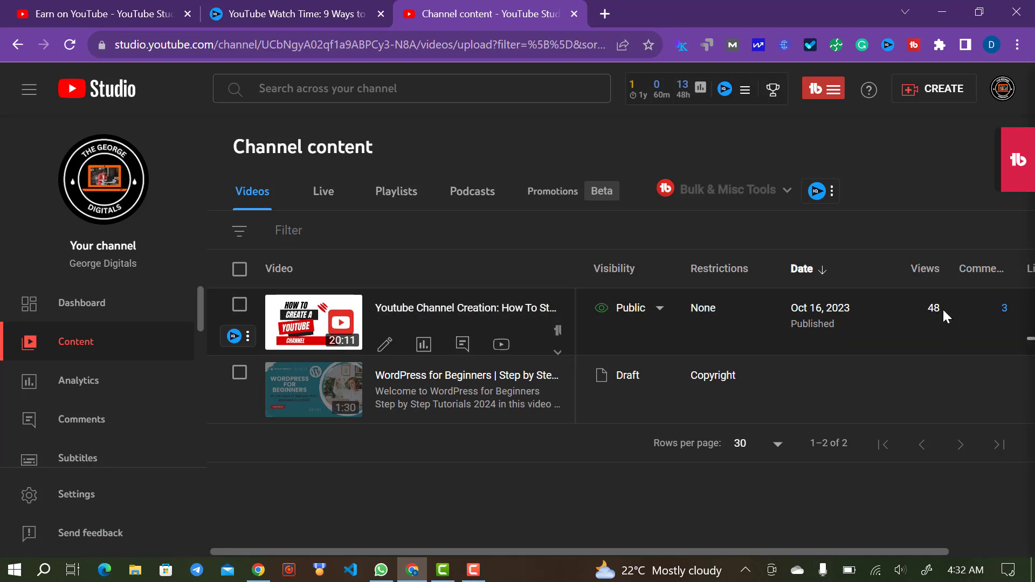
{"action": "left_click_drag", "start_coordinate": [727, 551], "coordinate": [852, 540]}
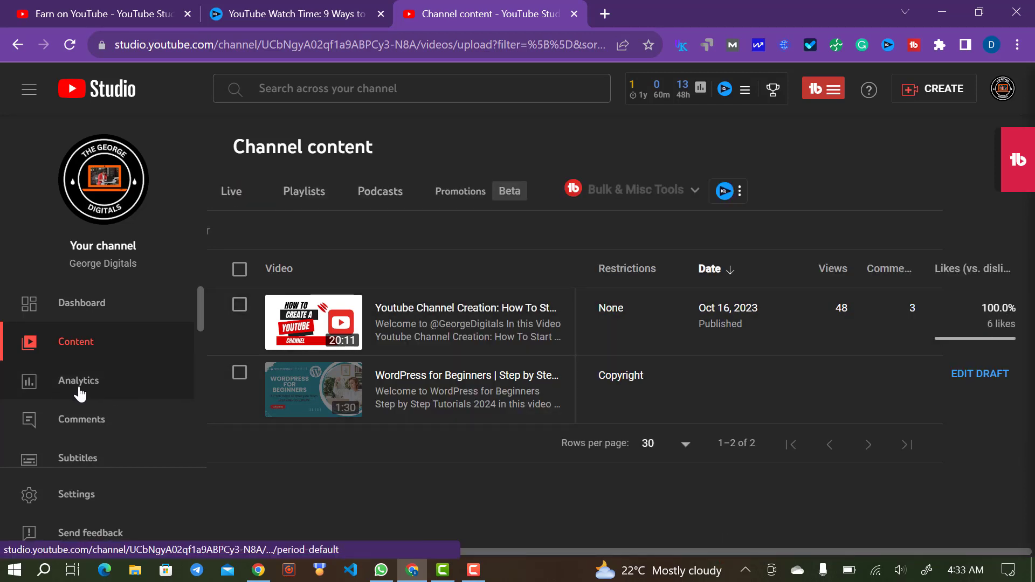
- Review the Analytics Overview: 46 views, 2.1 watch hours and +6 subscribers in 28 days
{"action": "left_click", "coordinate": [99, 418]}
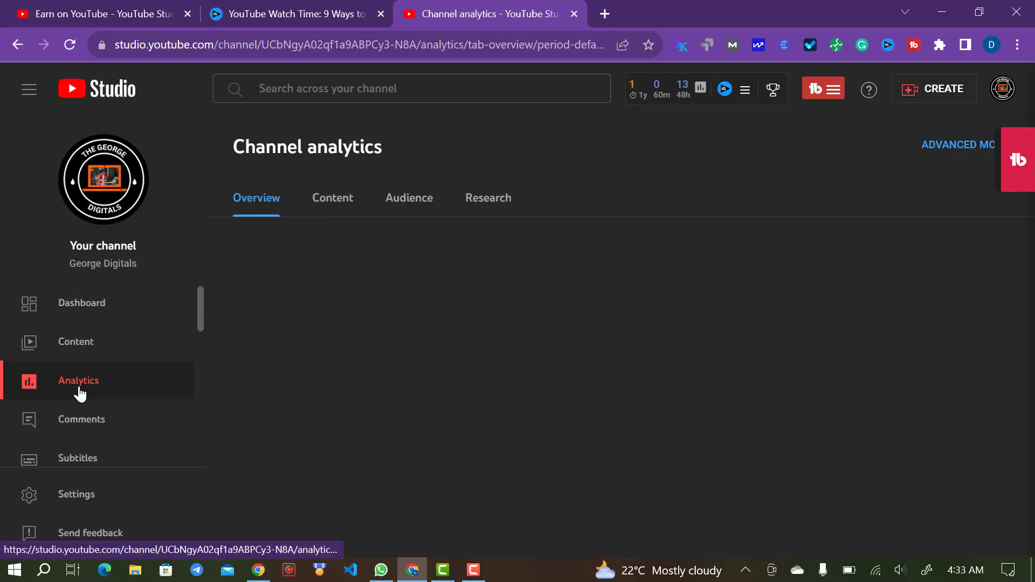
{"action": "scroll", "coordinate": [338, 415], "scroll_direction": "down", "scroll_amount": 1}
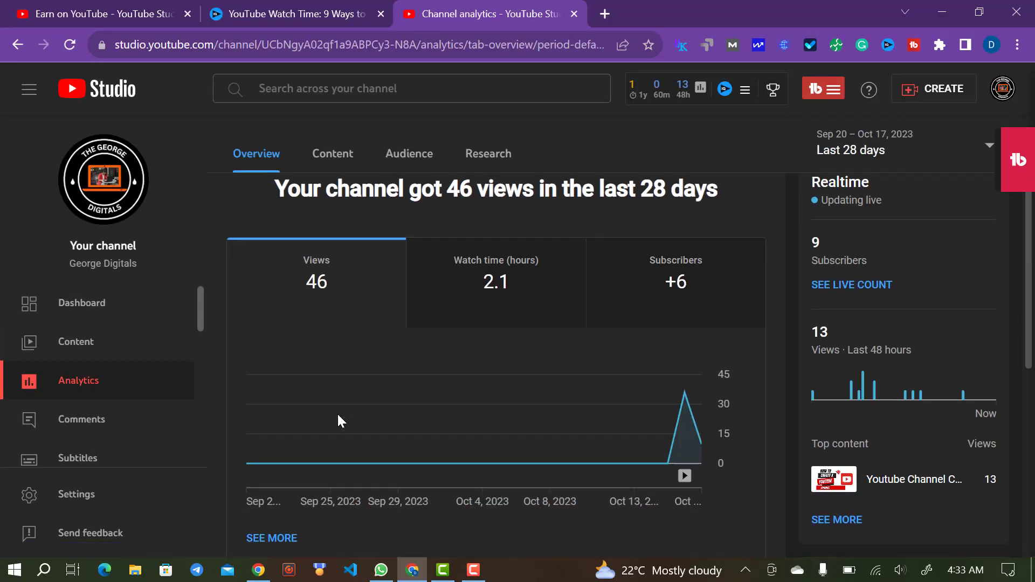
{"action": "scroll", "coordinate": [337, 415], "scroll_direction": "up", "scroll_amount": 1}
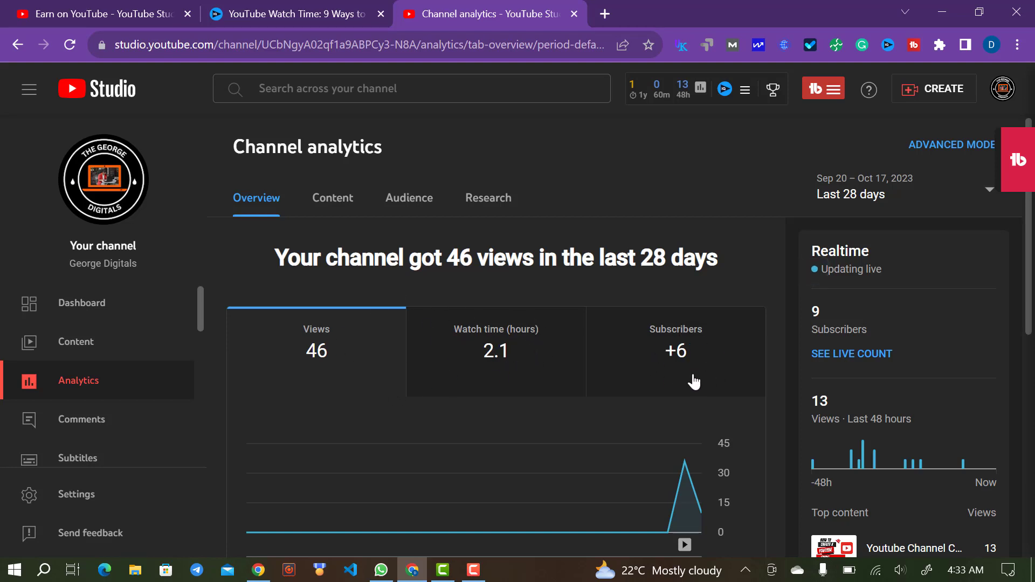
{"action": "scroll", "coordinate": [592, 306], "scroll_direction": "down", "scroll_amount": 7}
{"action": "scroll", "coordinate": [512, 297], "scroll_direction": "up", "scroll_amount": 5}
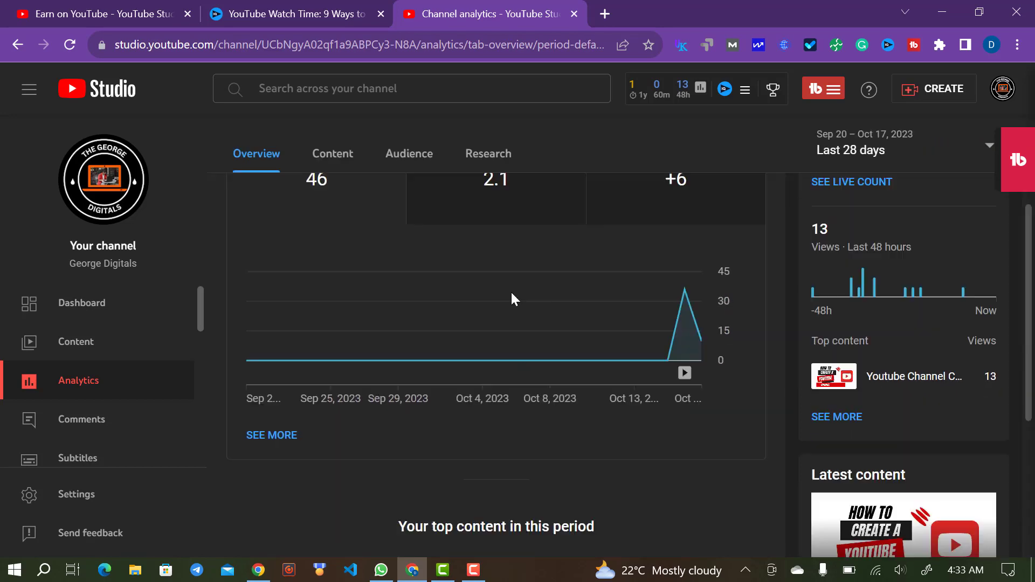
{"action": "scroll", "coordinate": [512, 297], "scroll_direction": "down", "scroll_amount": 3}
{"action": "scroll", "coordinate": [512, 298], "scroll_direction": "down", "scroll_amount": 1}
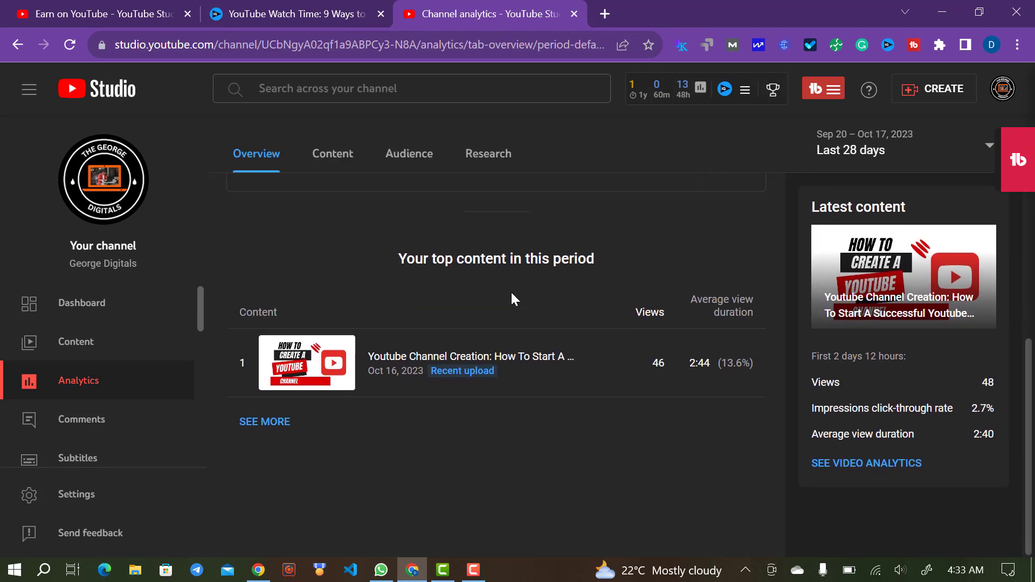
{"action": "scroll", "coordinate": [513, 299], "scroll_direction": "up", "scroll_amount": 6}
- Browse the Content analytics tab and chart impressions: 354, with 3.4% click-through rate
{"action": "left_click", "coordinate": [340, 199]}
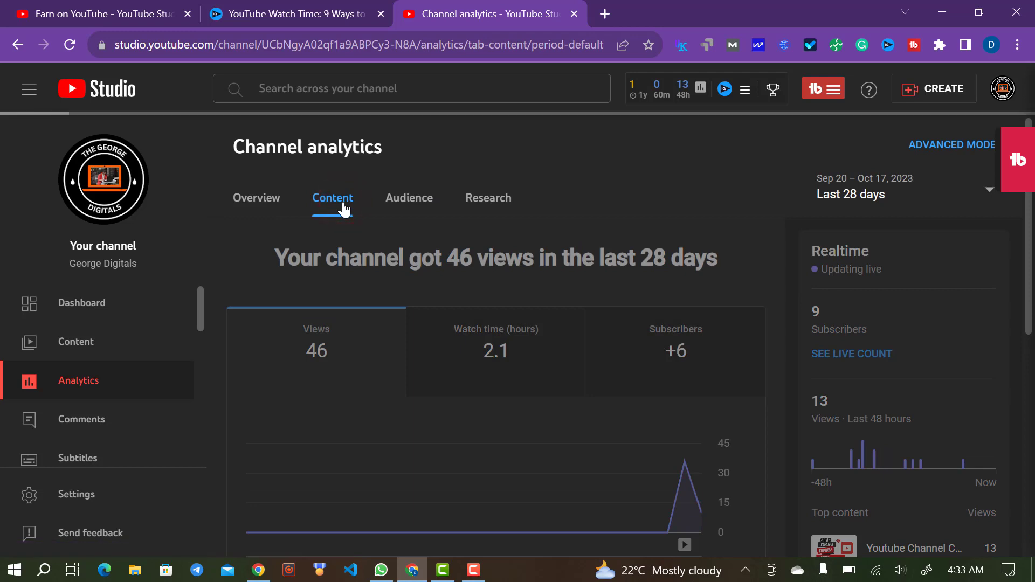
{"action": "scroll", "coordinate": [501, 297], "scroll_direction": "down", "scroll_amount": 2}
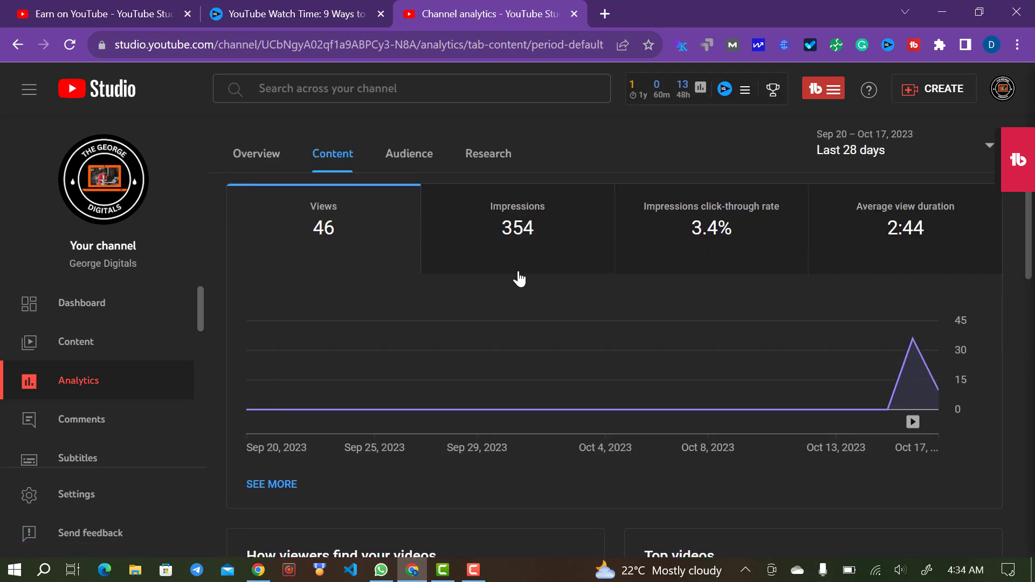
{"action": "mouse_move", "coordinate": [561, 250]}
{"action": "scroll", "coordinate": [843, 351], "scroll_direction": "down", "scroll_amount": 5}
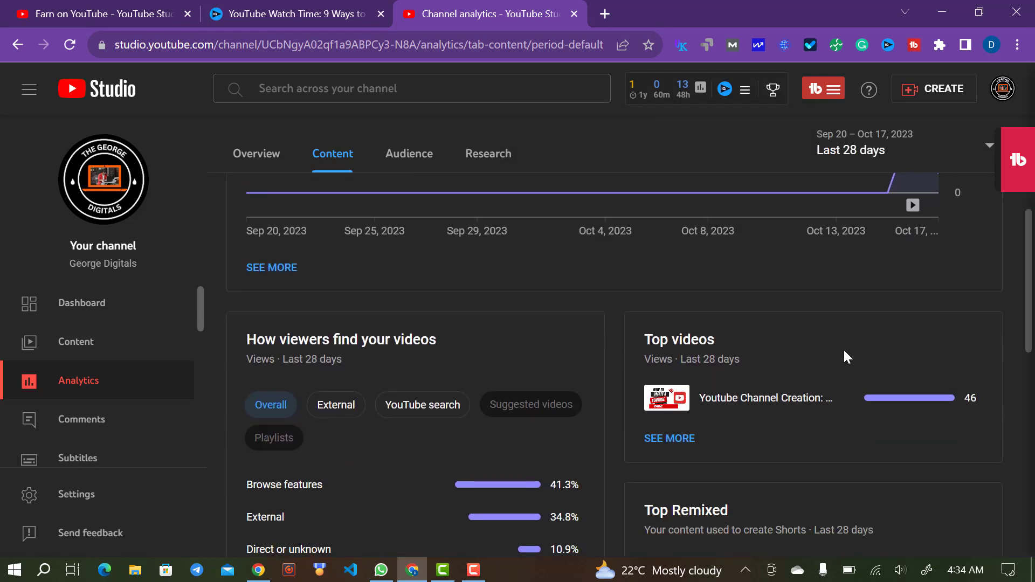
{"action": "scroll", "coordinate": [844, 348], "scroll_direction": "down", "scroll_amount": 3}
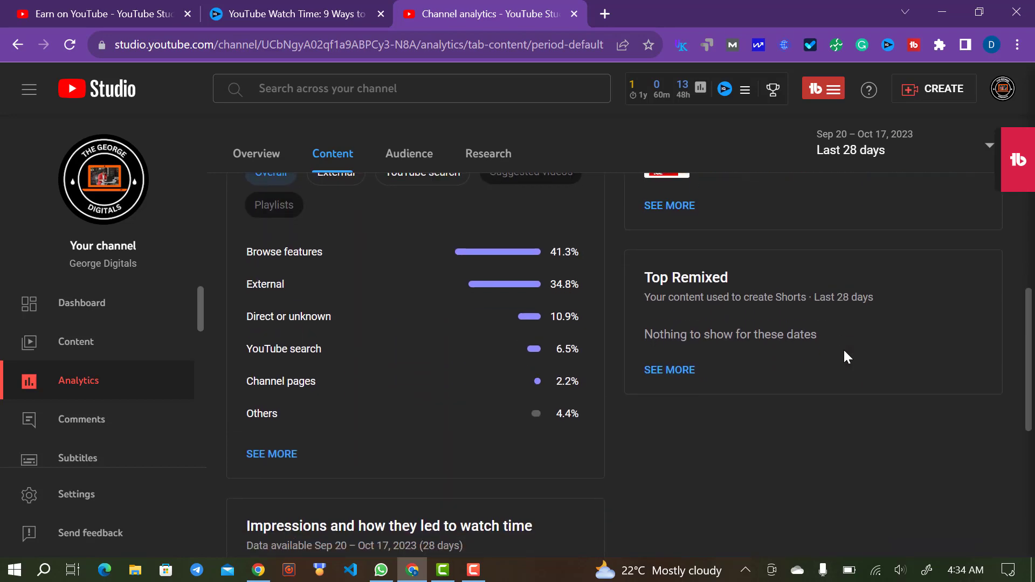
{"action": "scroll", "coordinate": [843, 348], "scroll_direction": "up", "scroll_amount": 4}
{"action": "scroll", "coordinate": [844, 349], "scroll_direction": "down", "scroll_amount": 2}
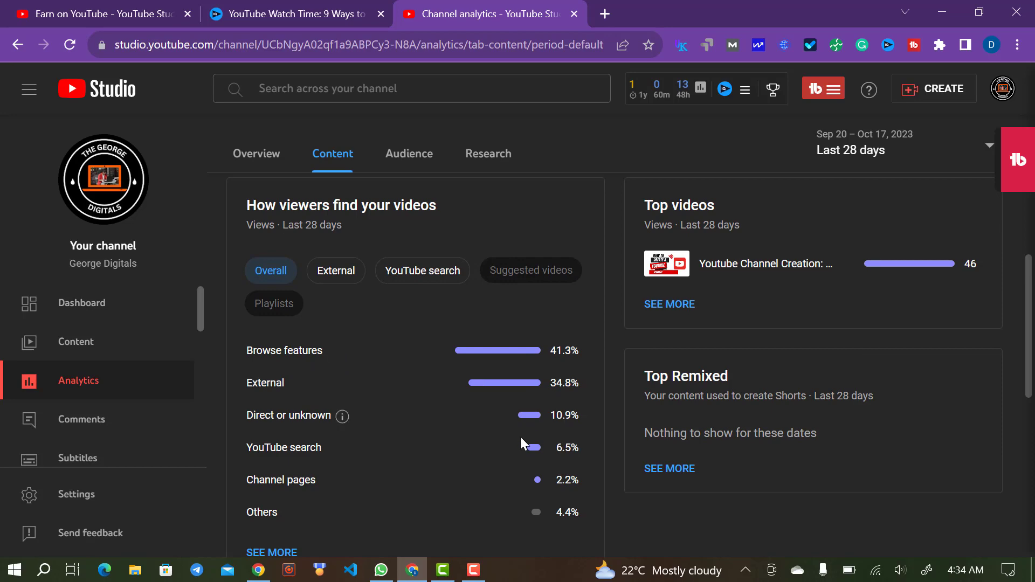
{"action": "scroll", "coordinate": [470, 461], "scroll_direction": "down", "scroll_amount": 3}
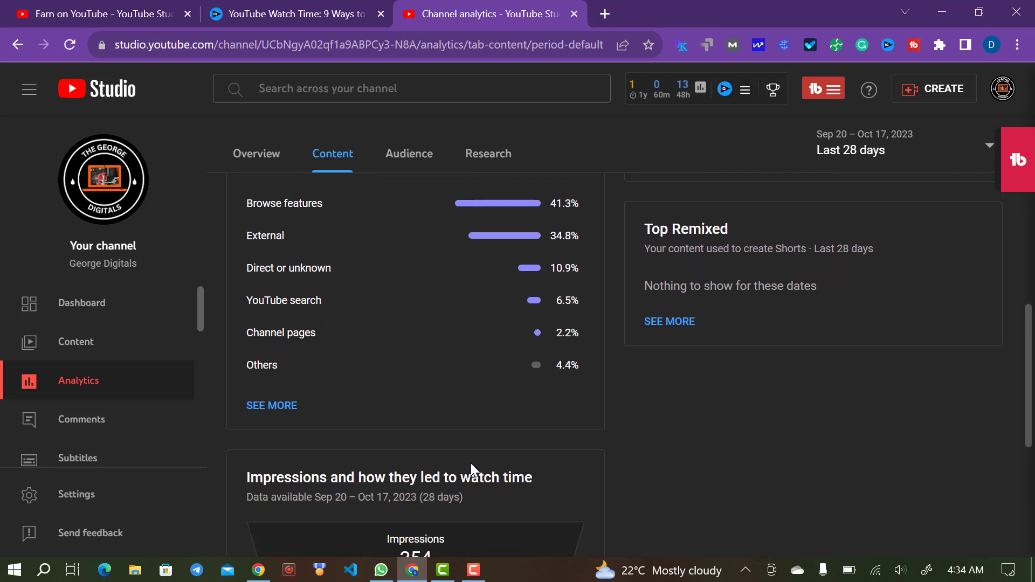
{"action": "scroll", "coordinate": [471, 461], "scroll_direction": "up", "scroll_amount": 6}
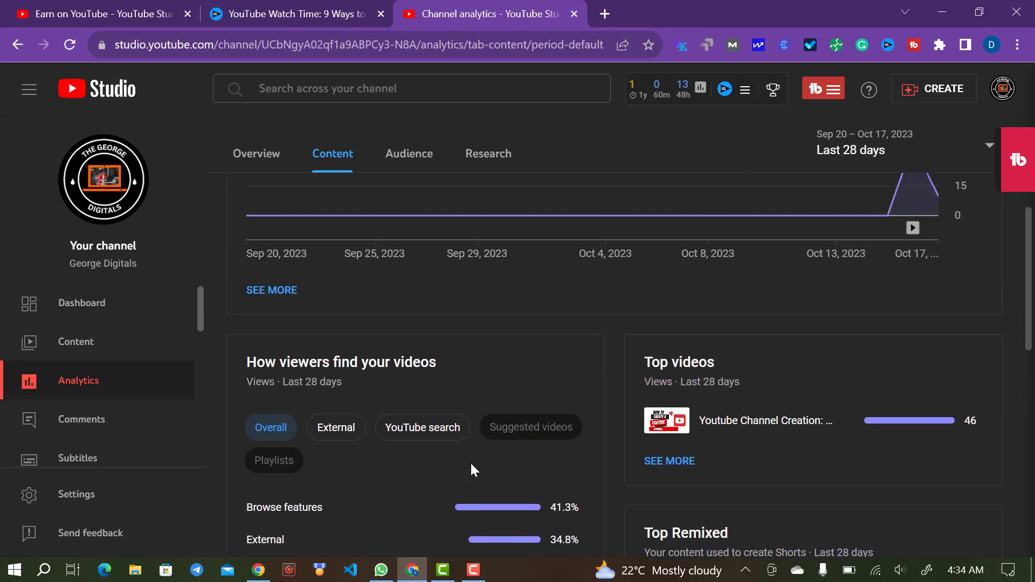
{"action": "scroll", "coordinate": [470, 462], "scroll_direction": "up", "scroll_amount": 4}
{"action": "left_click", "coordinate": [546, 284]}
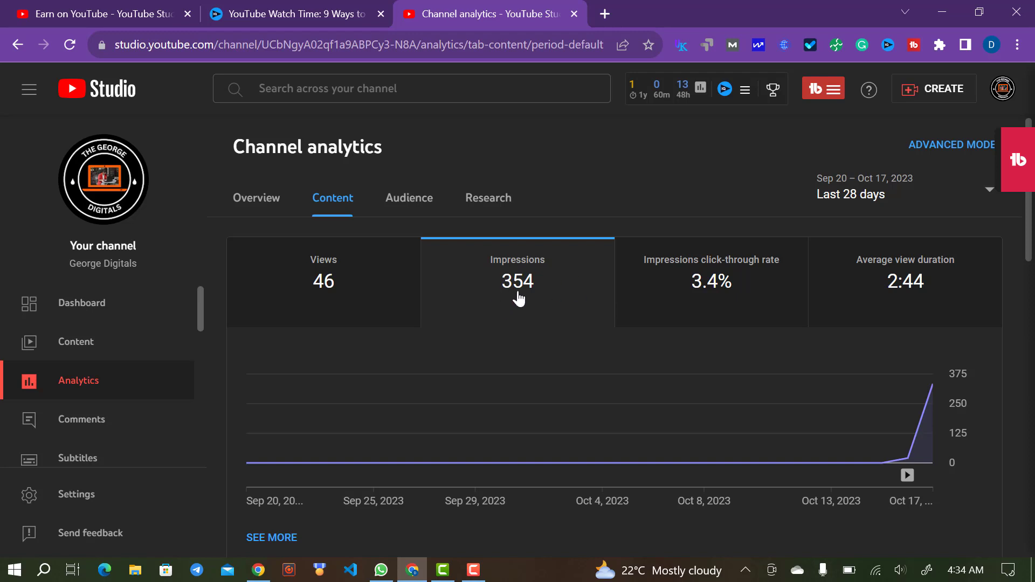
- Chart click-through rate, then average view duration, which peaks near 3:45 around Oct 17
{"action": "left_click", "coordinate": [711, 279]}
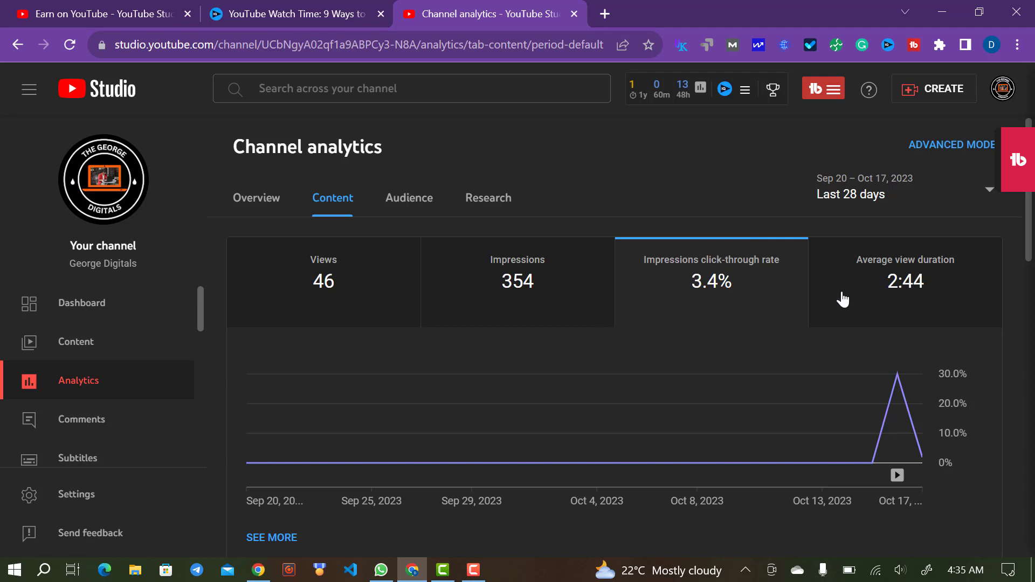
{"action": "left_click", "coordinate": [859, 302]}
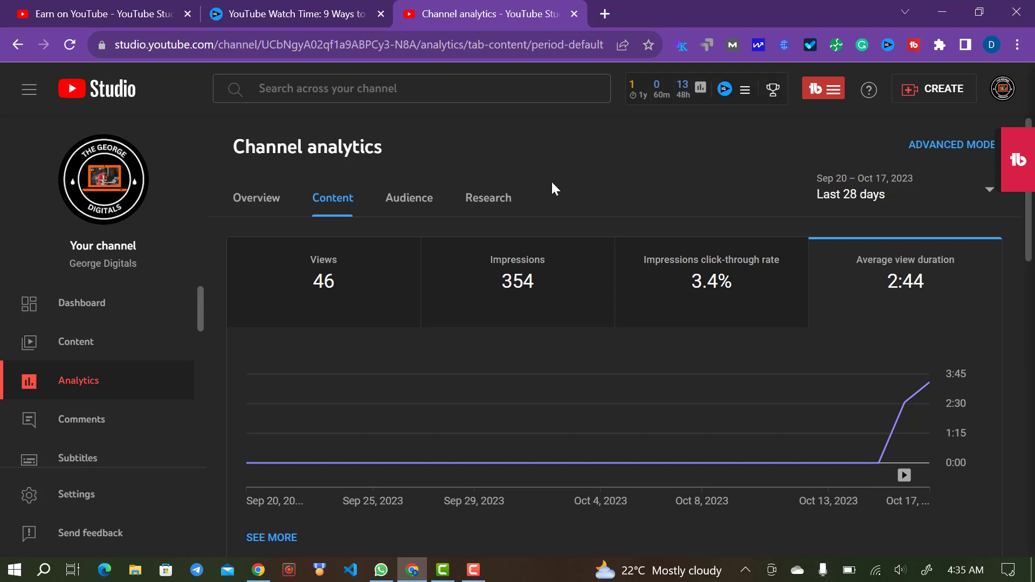
- Review the Audience tab reports and chart the 26 unique viewers
{"action": "left_click", "coordinate": [428, 214]}
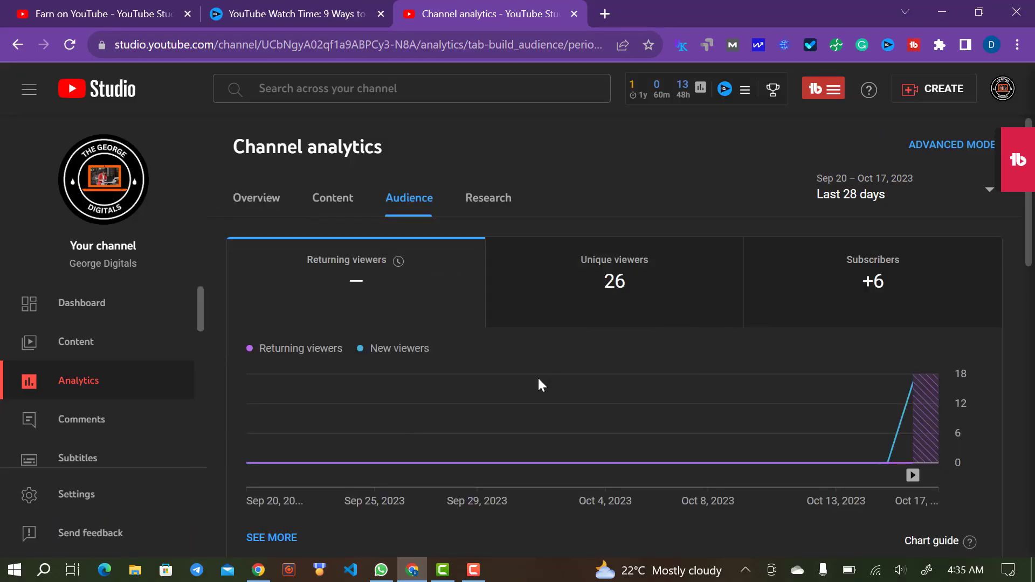
{"action": "scroll", "coordinate": [540, 382], "scroll_direction": "down", "scroll_amount": 7}
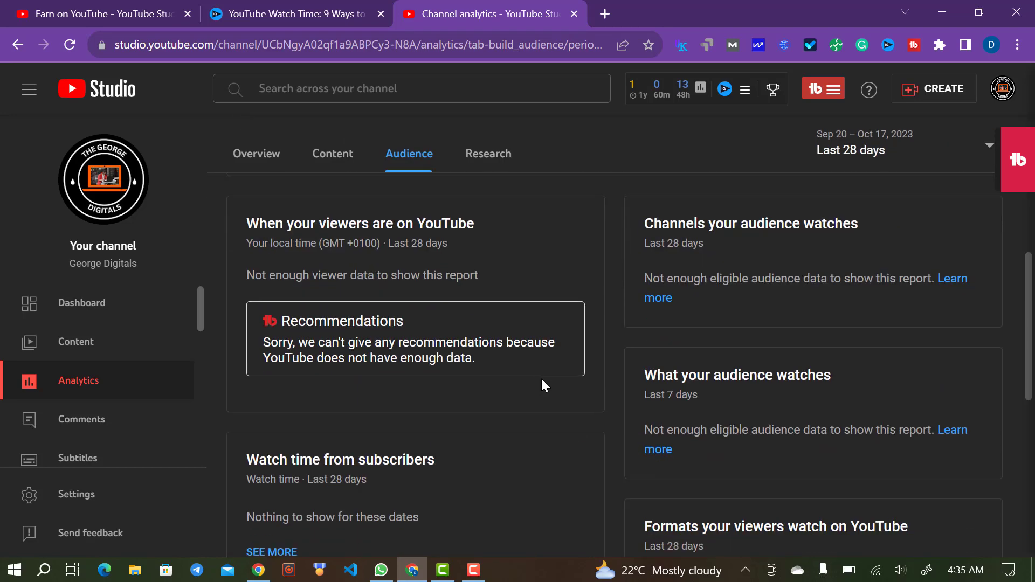
{"action": "scroll", "coordinate": [541, 382], "scroll_direction": "down", "scroll_amount": 8}
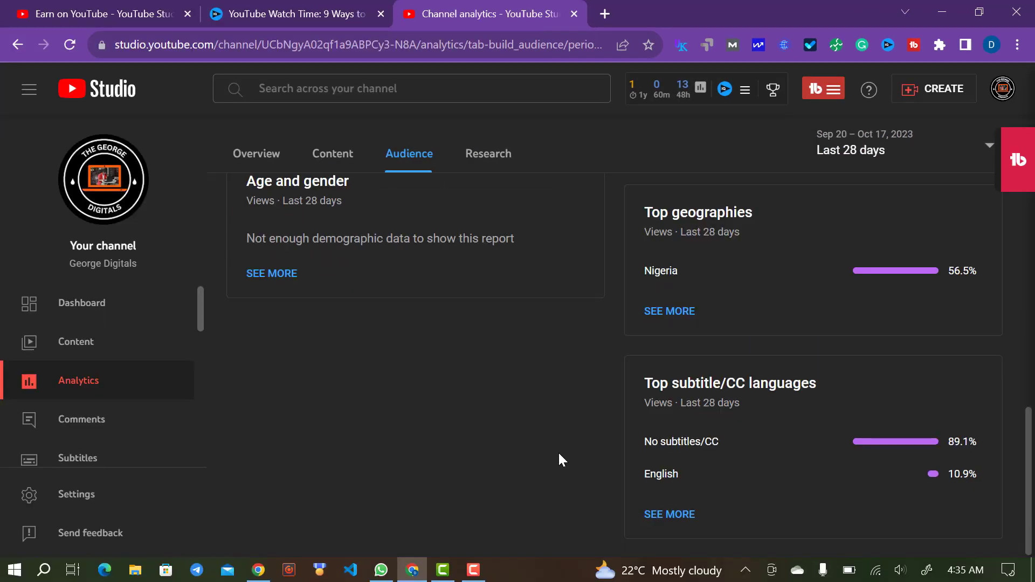
{"action": "scroll", "coordinate": [558, 452], "scroll_direction": "up", "scroll_amount": 10}
{"action": "scroll", "coordinate": [558, 451], "scroll_direction": "down", "scroll_amount": 8}
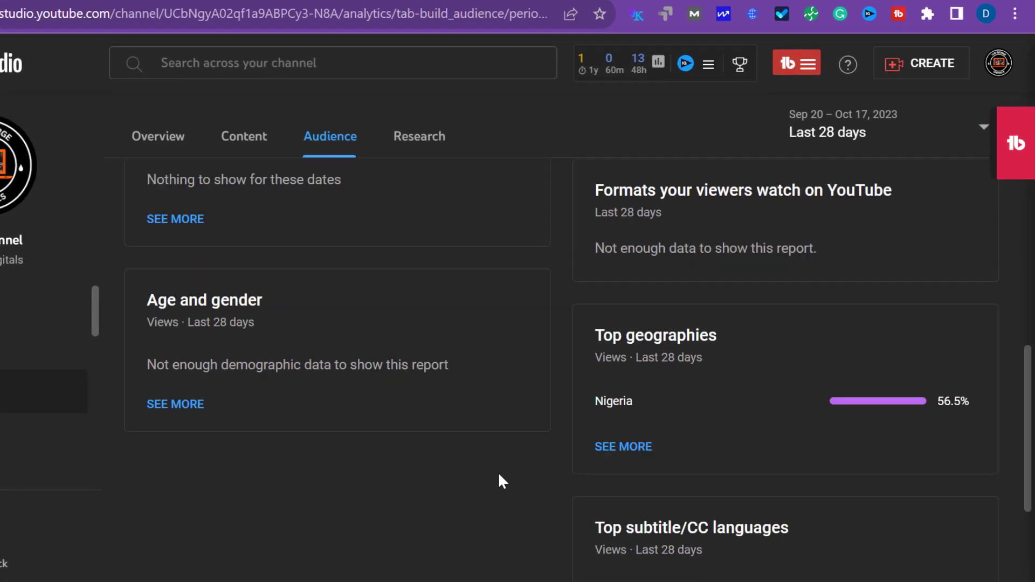
{"action": "scroll", "coordinate": [499, 475], "scroll_direction": "down", "scroll_amount": 3}
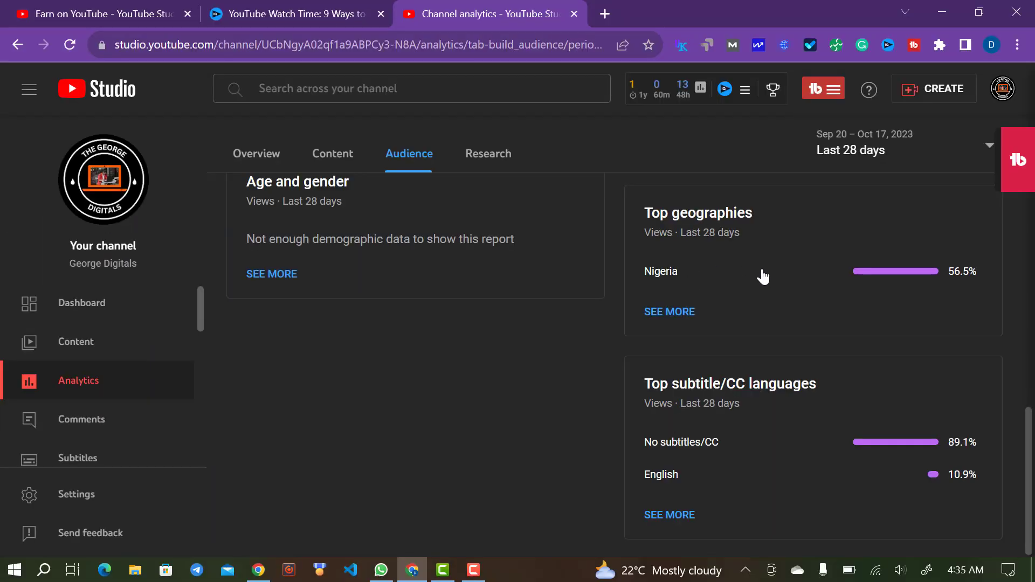
{"action": "scroll", "coordinate": [706, 199], "scroll_direction": "up", "scroll_amount": 2}
{"action": "scroll", "coordinate": [767, 215], "scroll_direction": "up", "scroll_amount": 10}
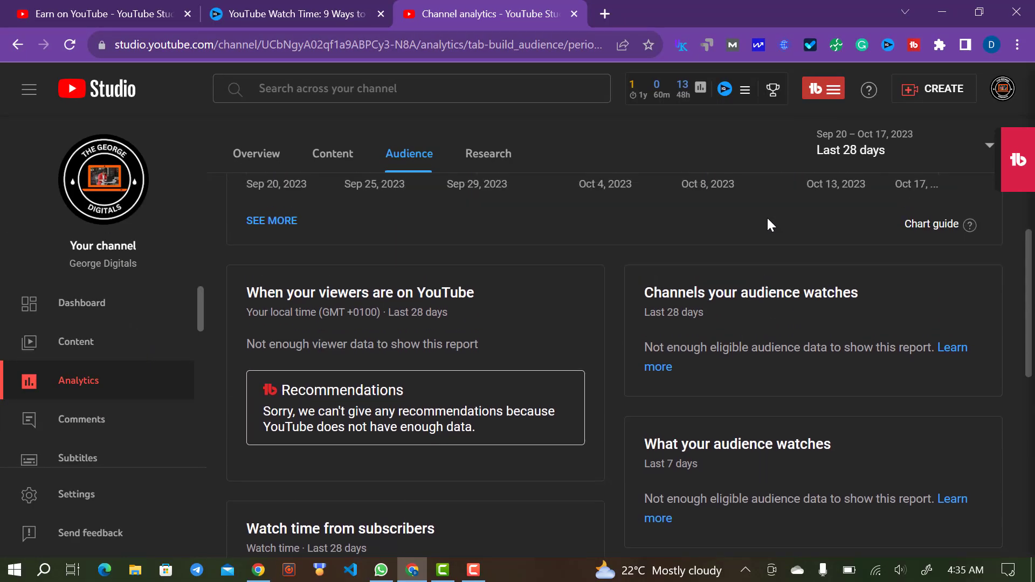
{"action": "scroll", "coordinate": [631, 323], "scroll_direction": "up", "scroll_amount": 1}
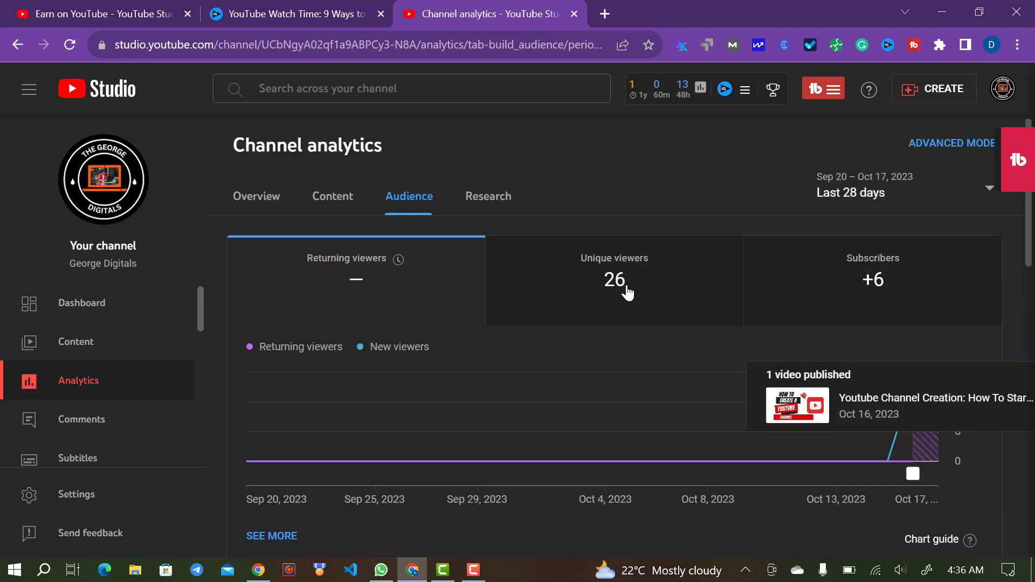
{"action": "left_click", "coordinate": [641, 297]}
- Chart the channel's +6 subscriber gains in the Audience report
{"action": "scroll", "coordinate": [717, 356], "scroll_direction": "down", "scroll_amount": 5}
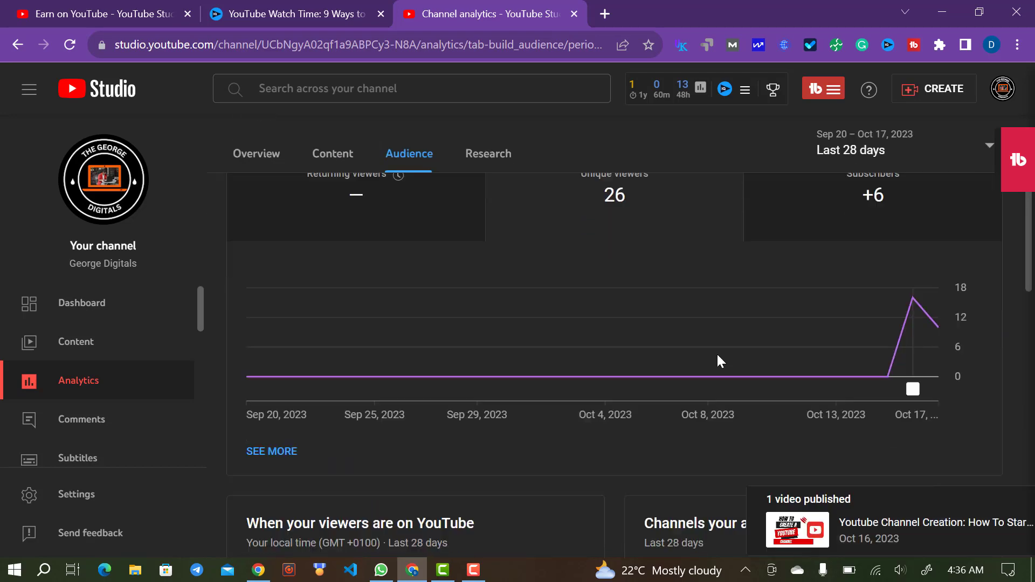
{"action": "scroll", "coordinate": [717, 352], "scroll_direction": "down", "scroll_amount": 2}
{"action": "scroll", "coordinate": [717, 356], "scroll_direction": "up", "scroll_amount": 4}
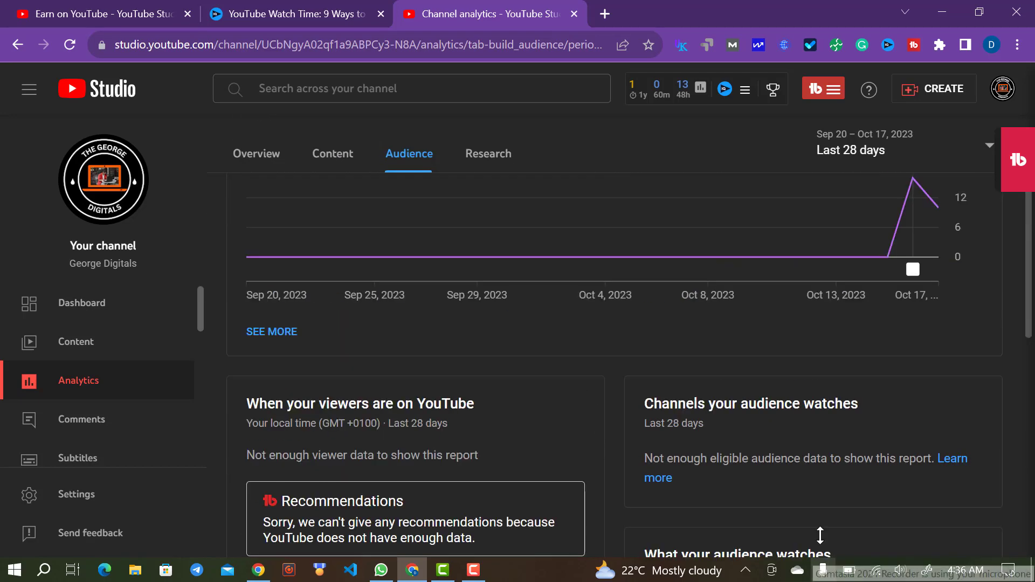
{"action": "scroll", "coordinate": [876, 294], "scroll_direction": "up", "scroll_amount": 4}
{"action": "left_click", "coordinate": [874, 281]}
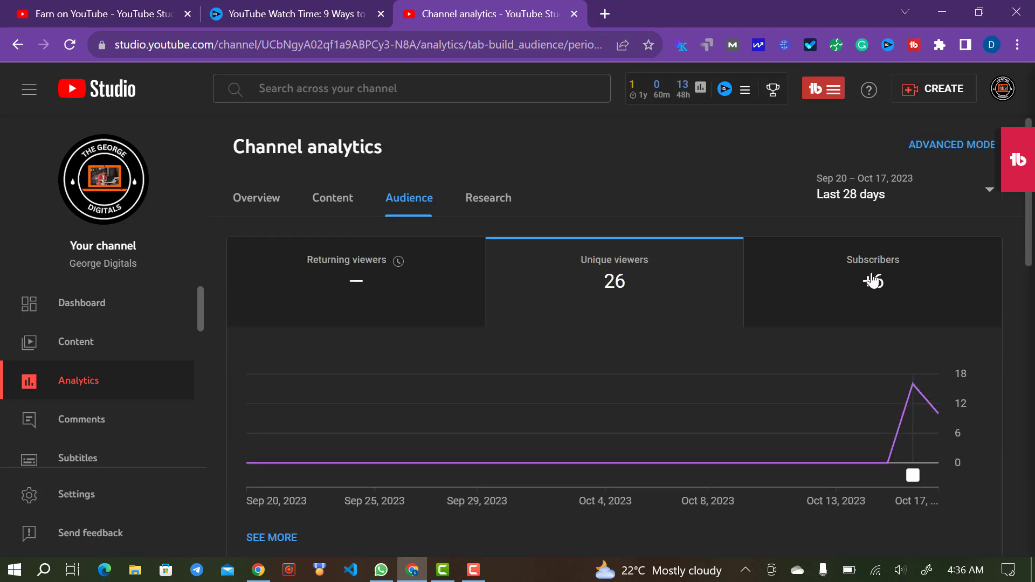
- Research searches for 'how to cook fried', then check the empty Your viewers' searches list
{"action": "left_click", "coordinate": [881, 283]}
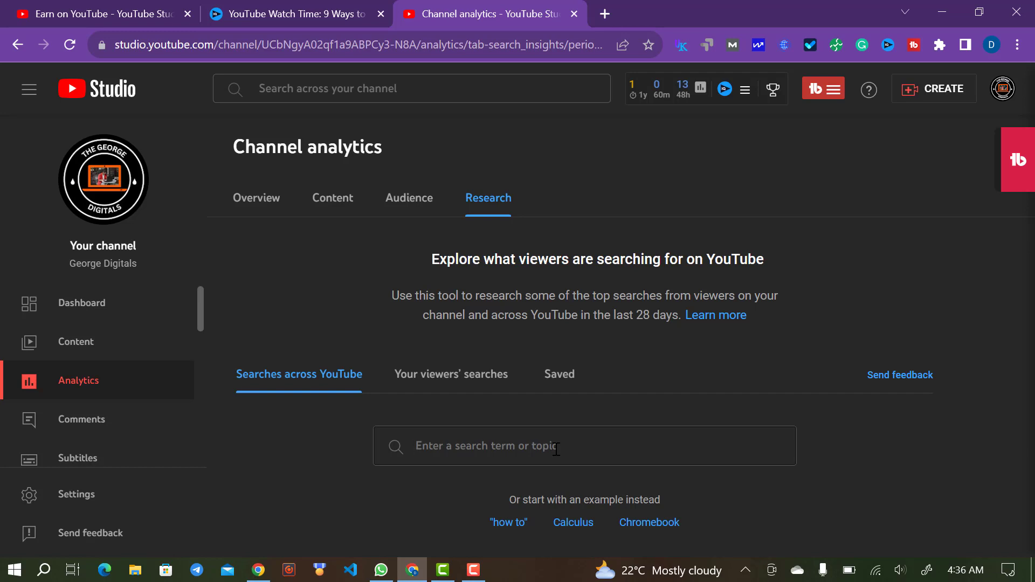
{"action": "type", "text": "how to "}
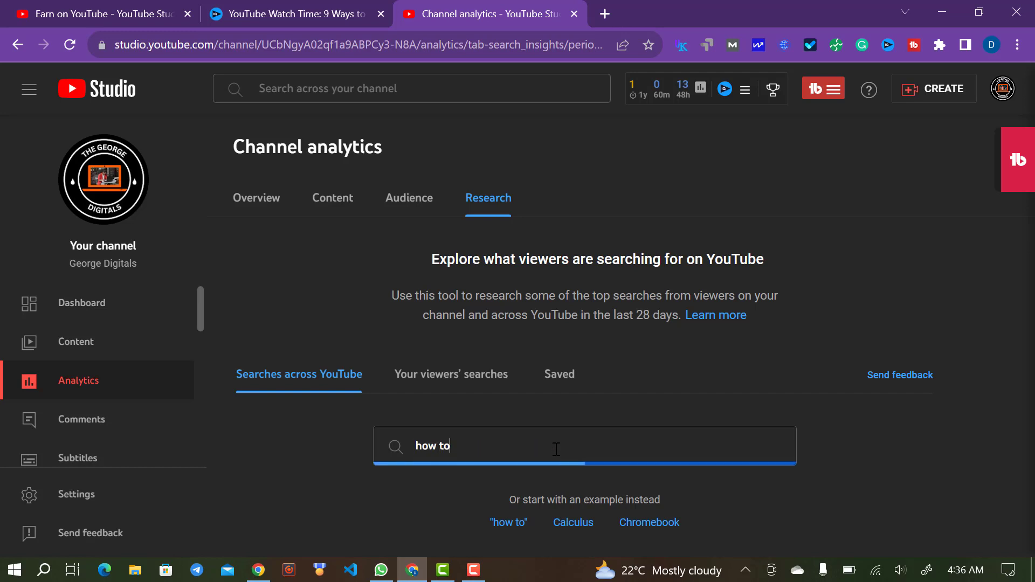
{"action": "type", "text": "cook "}
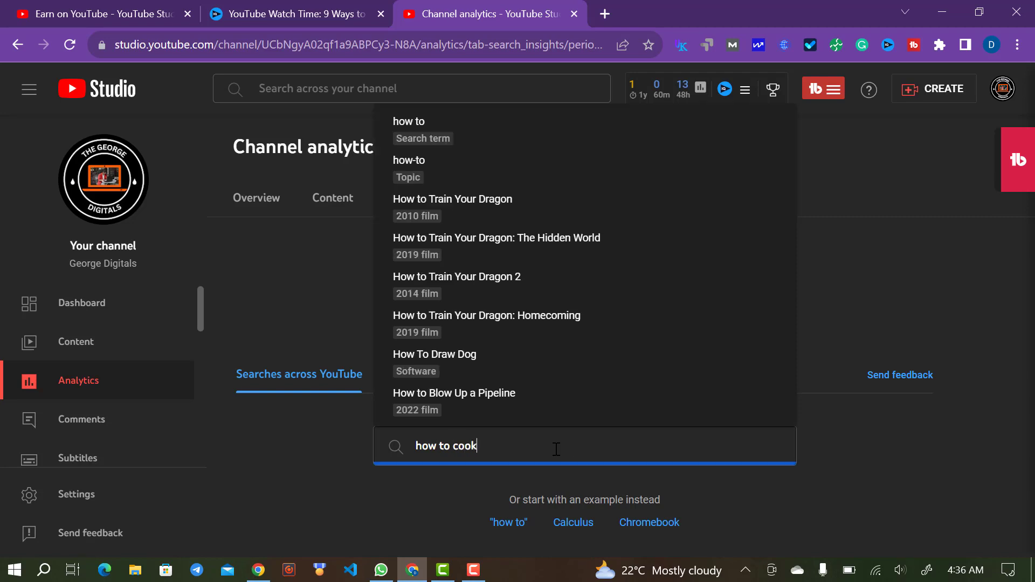
{"action": "type", "text": "fried"}
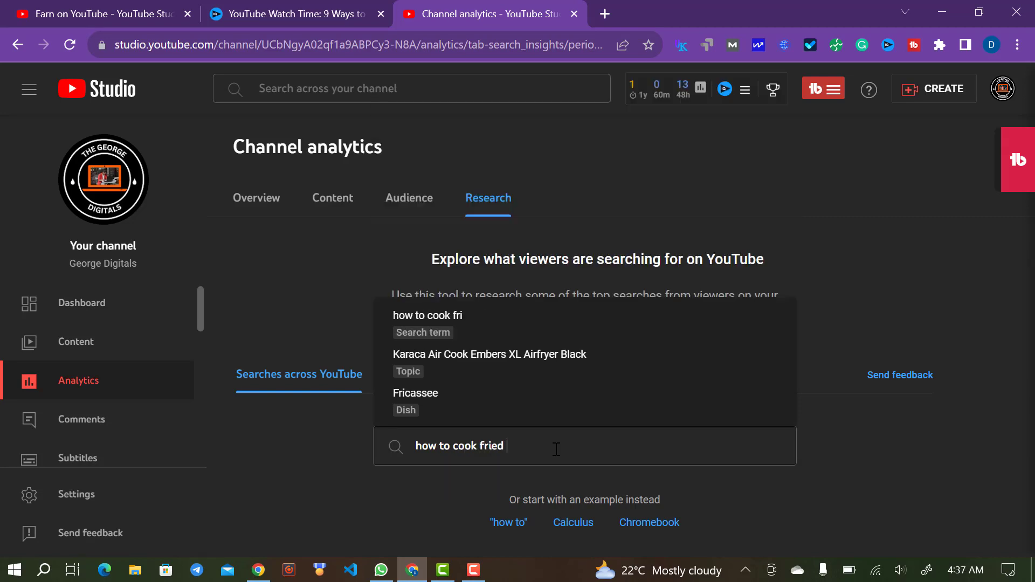
{"action": "key", "text": "Return"}
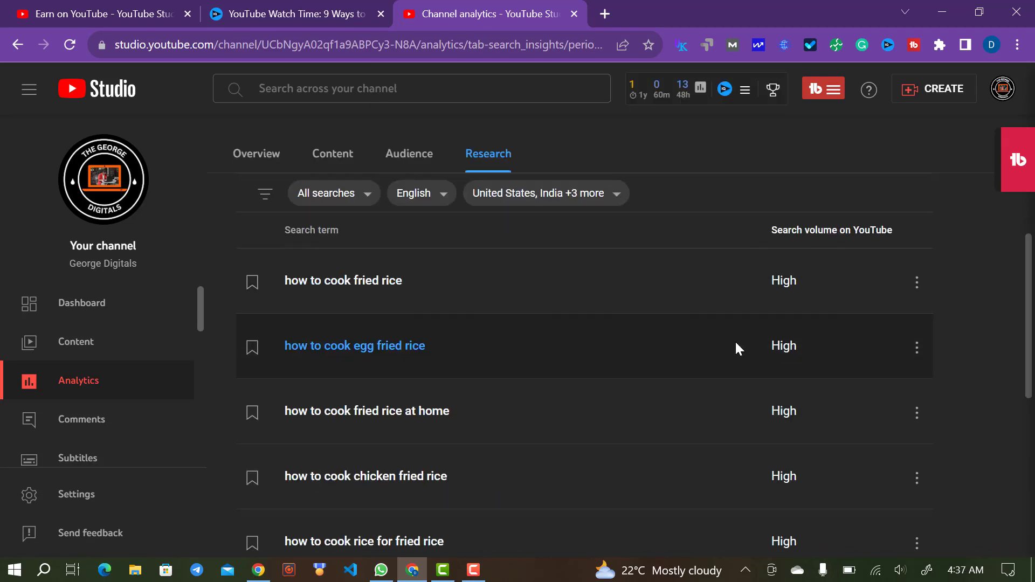
{"action": "scroll", "coordinate": [736, 345], "scroll_direction": "down", "scroll_amount": 6}
{"action": "scroll", "coordinate": [737, 345], "scroll_direction": "up", "scroll_amount": 10}
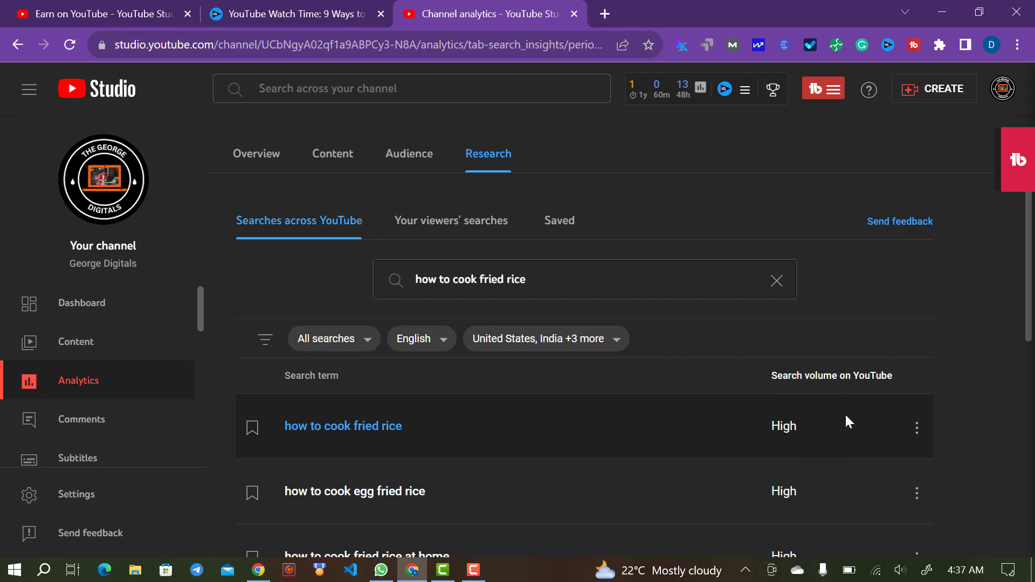
{"action": "left_click", "coordinate": [450, 210]}
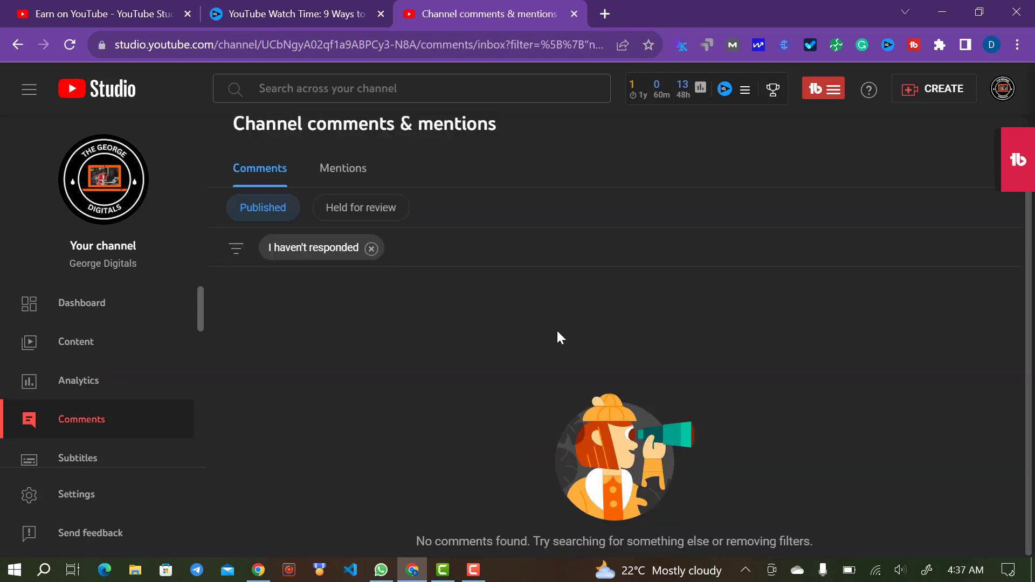
- Check comments held for review, then open the Subtitles page listing the one video
{"action": "left_click", "coordinate": [345, 213]}
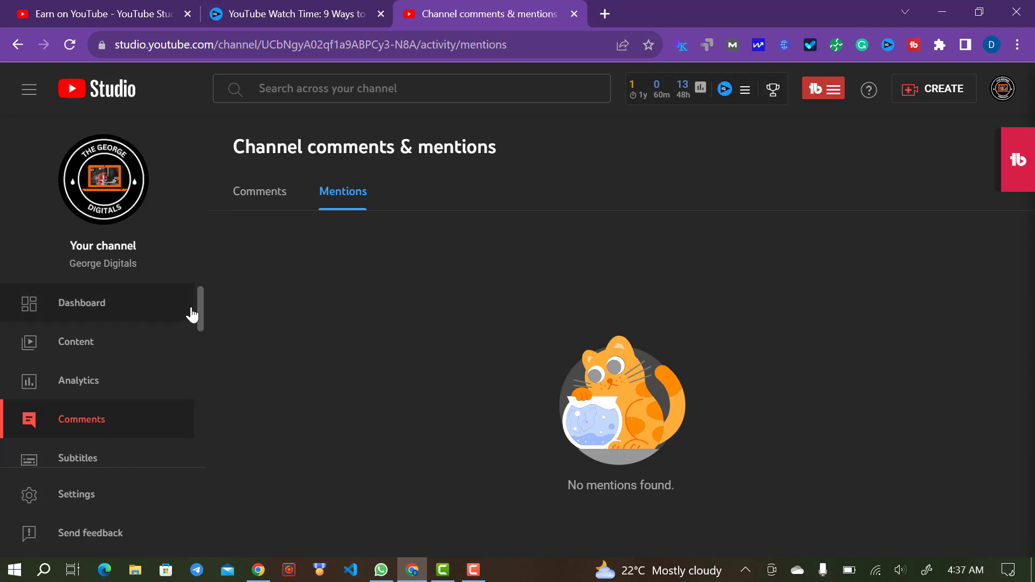
{"action": "scroll", "coordinate": [204, 311], "scroll_direction": "down", "scroll_amount": 2}
{"action": "left_click", "coordinate": [110, 343]}
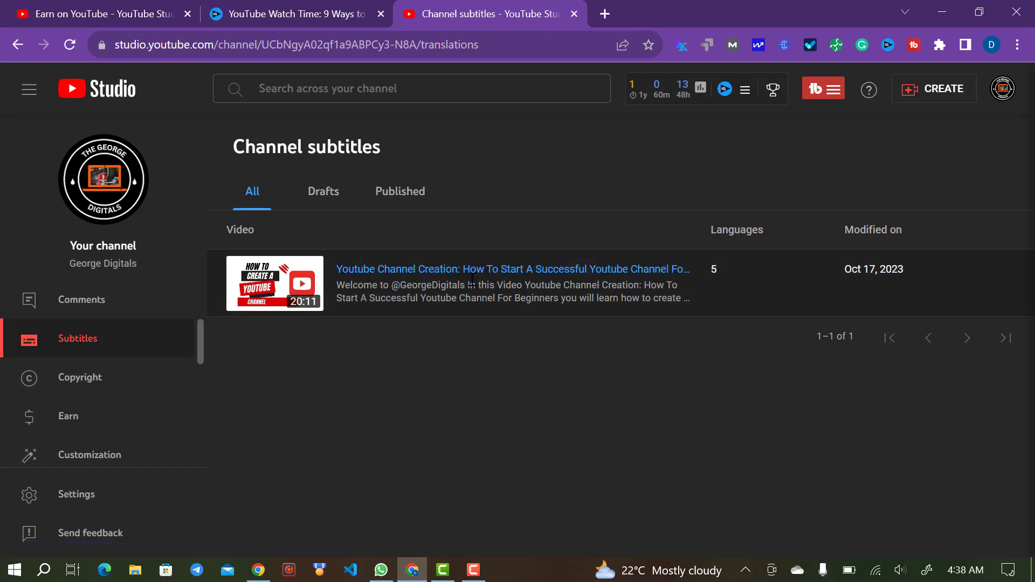
- Open the channel creation video's subtitles: English, Chinese, French and Arabic plus automatic captions
{"action": "left_click", "coordinate": [498, 273]}
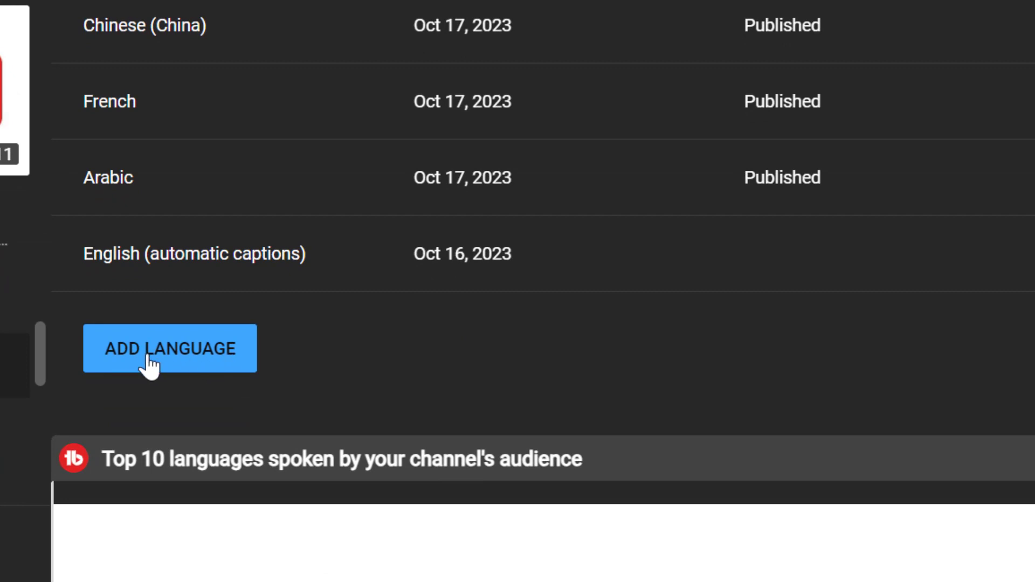
- Add Spanish as a subtitle language, then check the video's copyright status (Not affected)
{"action": "left_click", "coordinate": [181, 349]}
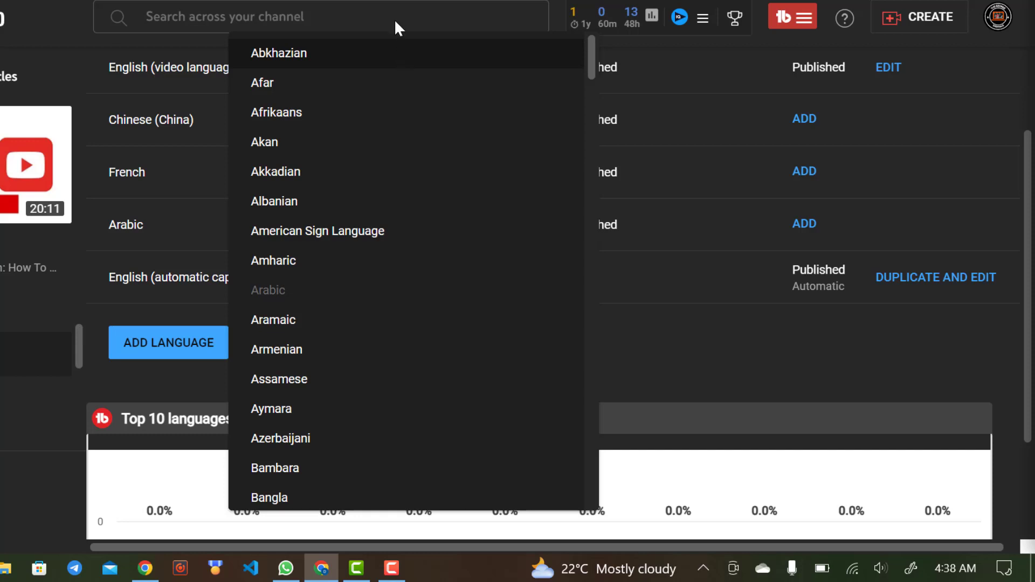
{"action": "scroll", "coordinate": [395, 186], "scroll_direction": "down", "scroll_amount": 6}
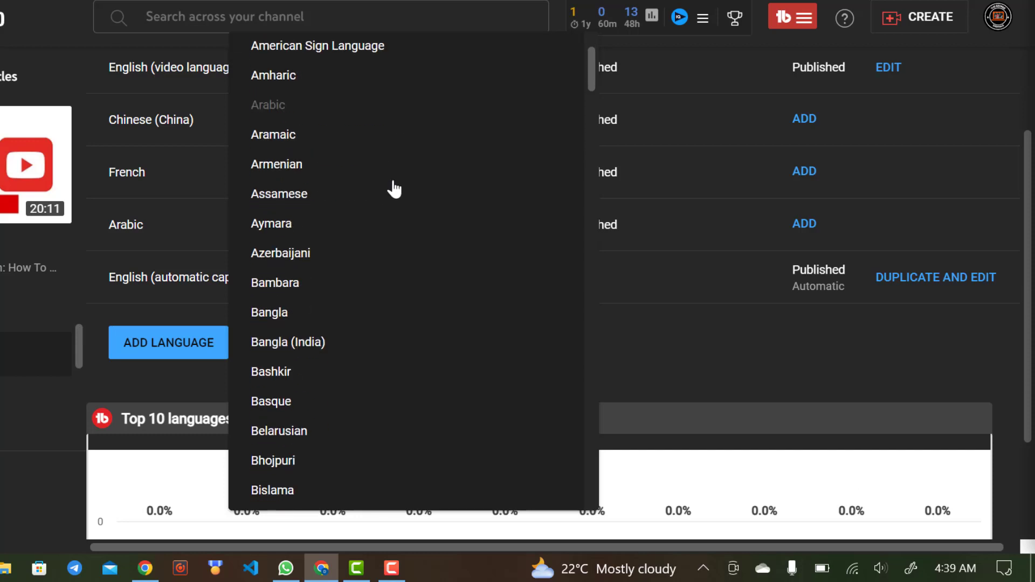
{"action": "scroll", "coordinate": [395, 188], "scroll_direction": "down", "scroll_amount": 12}
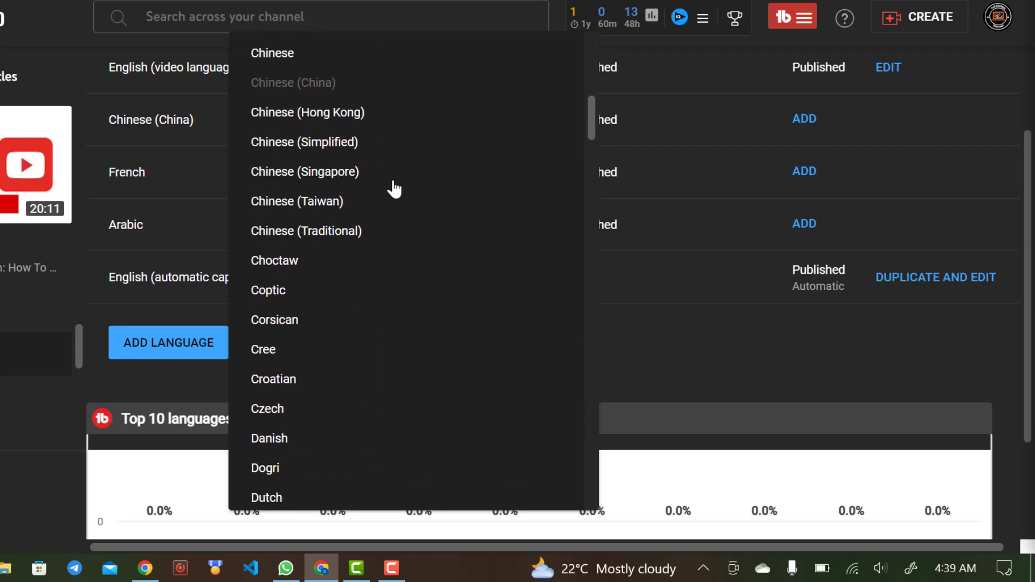
{"action": "scroll", "coordinate": [394, 188], "scroll_direction": "down", "scroll_amount": 20}
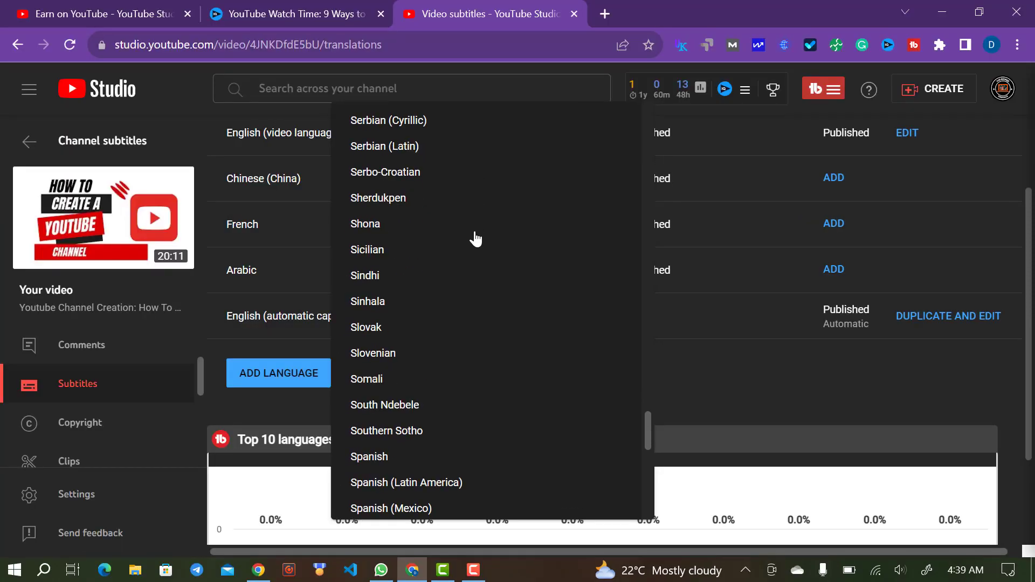
{"action": "scroll", "coordinate": [474, 238], "scroll_direction": "down", "scroll_amount": 3}
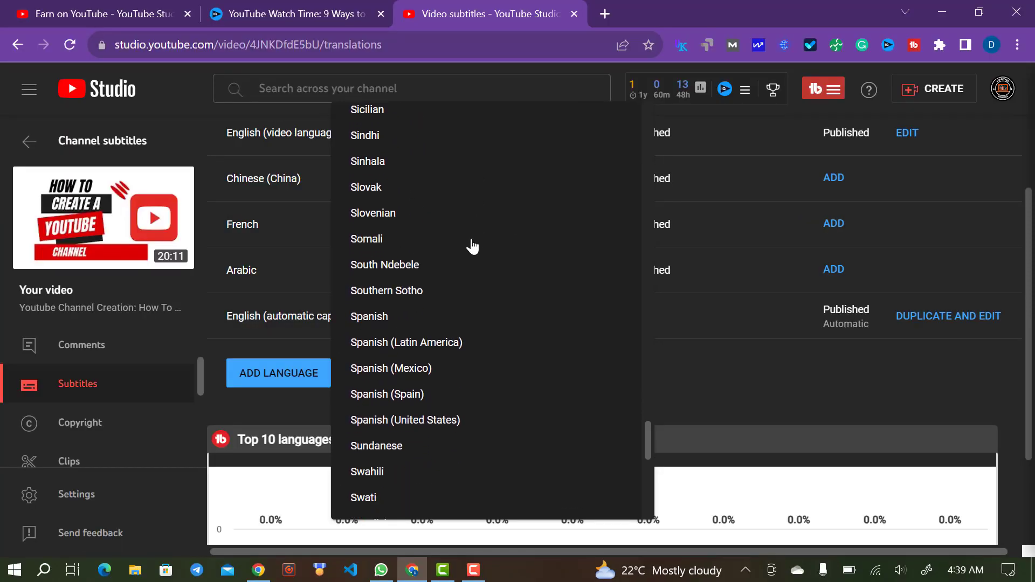
{"action": "left_click", "coordinate": [370, 318]}
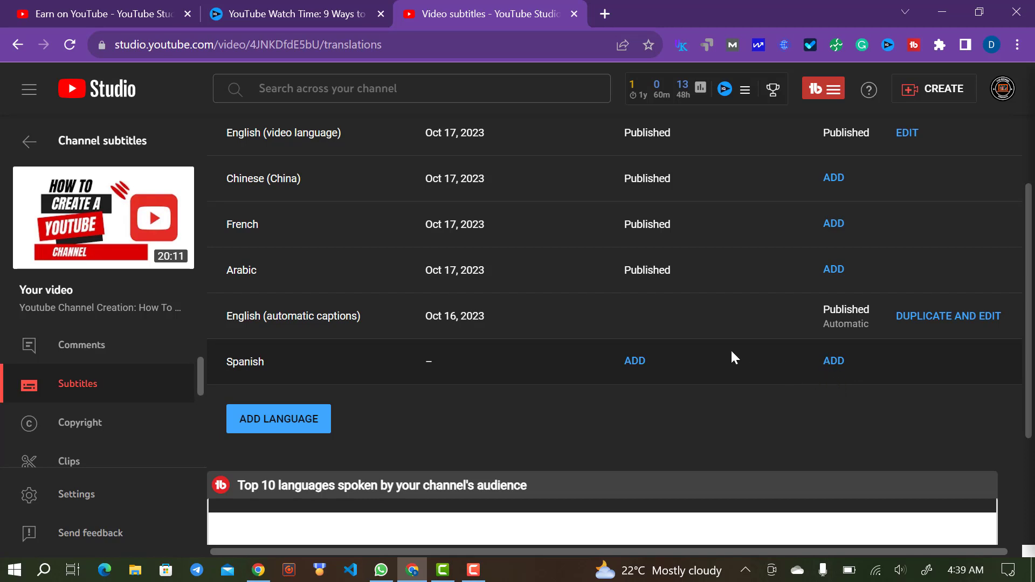
{"action": "scroll", "coordinate": [745, 351], "scroll_direction": "up", "scroll_amount": 2}
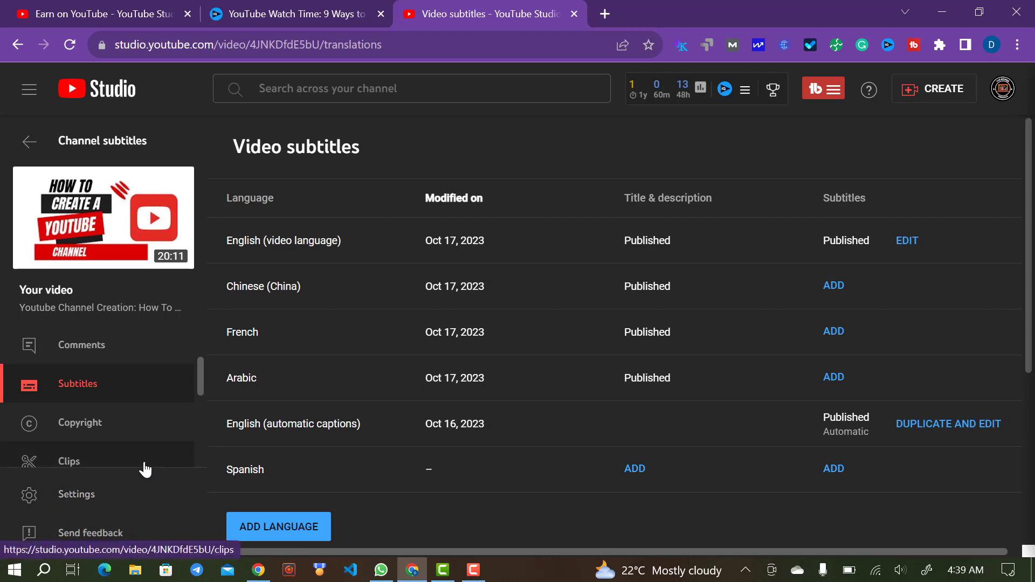
{"action": "left_click", "coordinate": [127, 436]}
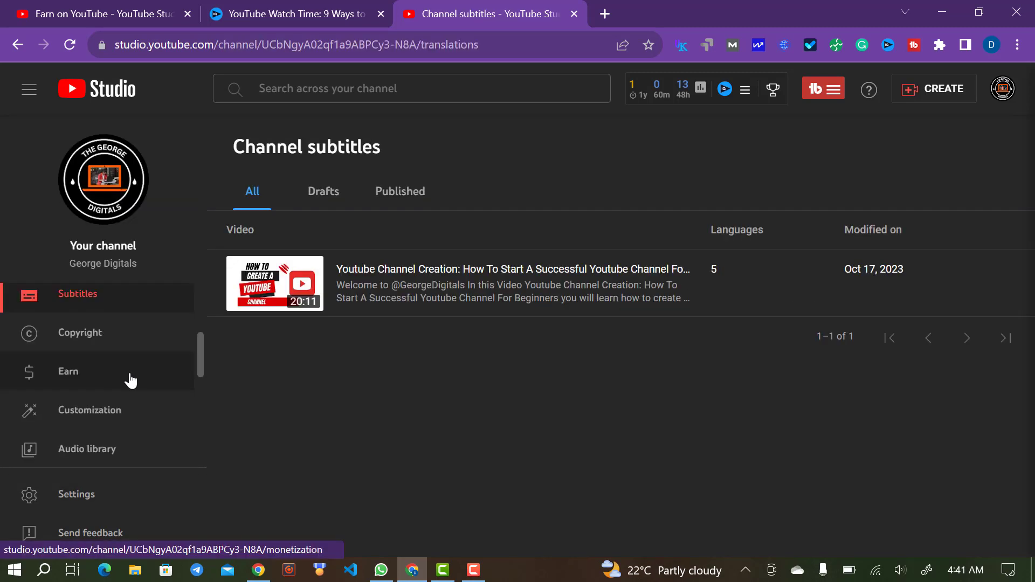
- Review Earn requirements: 9/1,000 subscribers, 1/4,000 watch hours, 0/10M Shorts views
{"action": "left_click", "coordinate": [129, 377]}
{"action": "scroll", "coordinate": [373, 376], "scroll_direction": "down", "scroll_amount": 9}
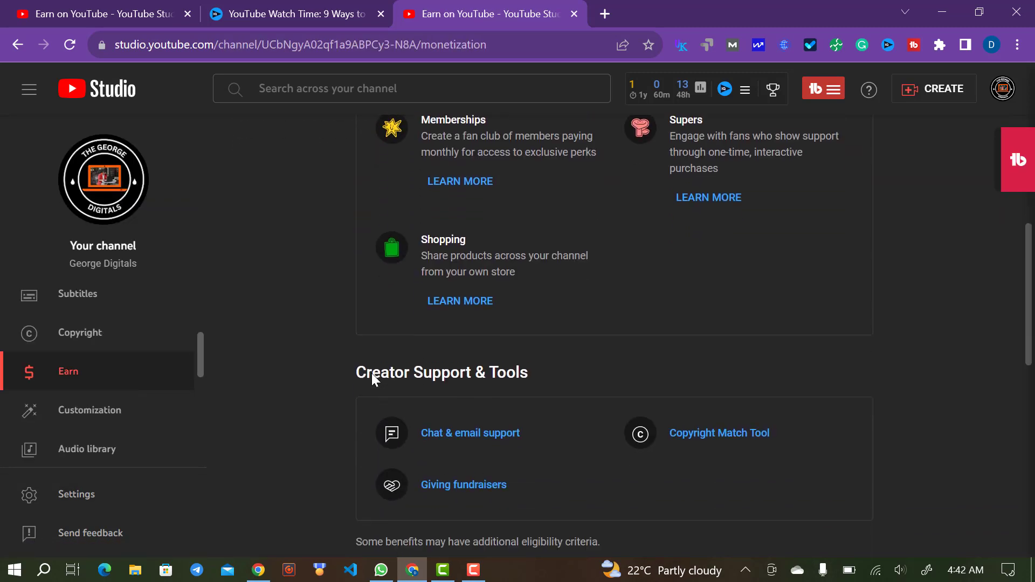
{"action": "scroll", "coordinate": [372, 380], "scroll_direction": "down", "scroll_amount": 5}
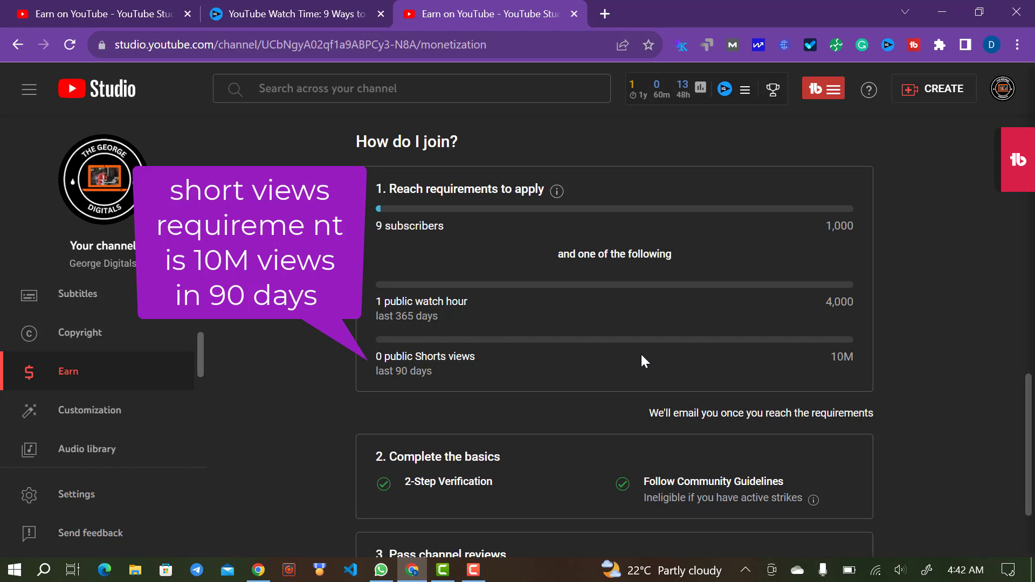
{"action": "scroll", "coordinate": [536, 372], "scroll_direction": "down", "scroll_amount": 1}
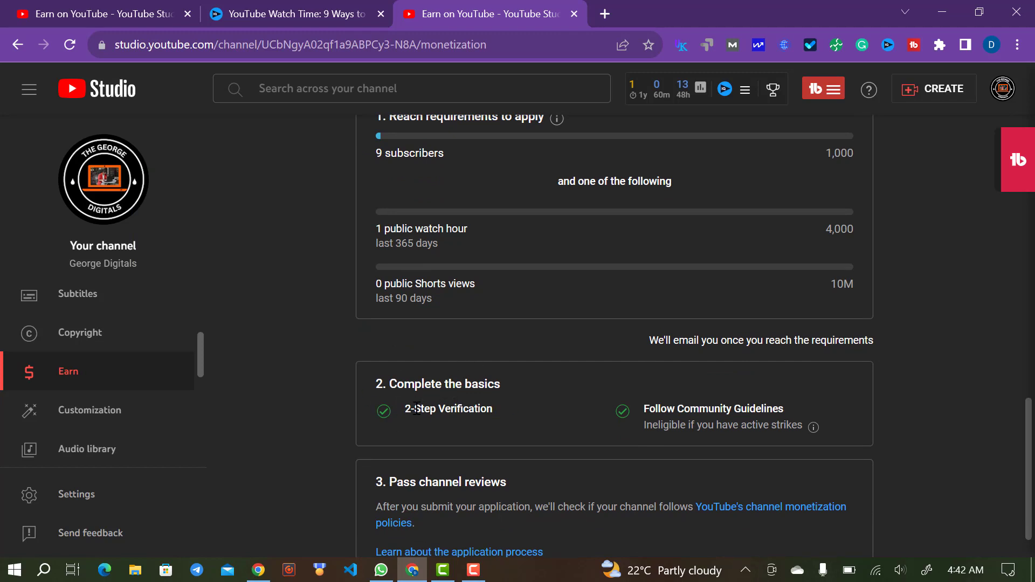
{"action": "scroll", "coordinate": [570, 207], "scroll_direction": "up", "scroll_amount": 1}
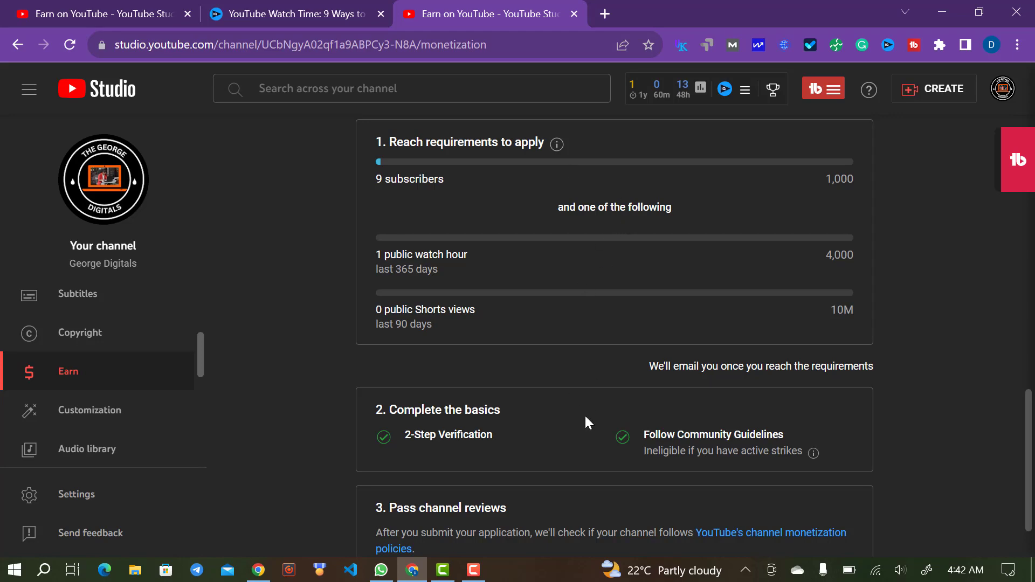
{"action": "scroll", "coordinate": [566, 244], "scroll_direction": "down", "scroll_amount": 1}
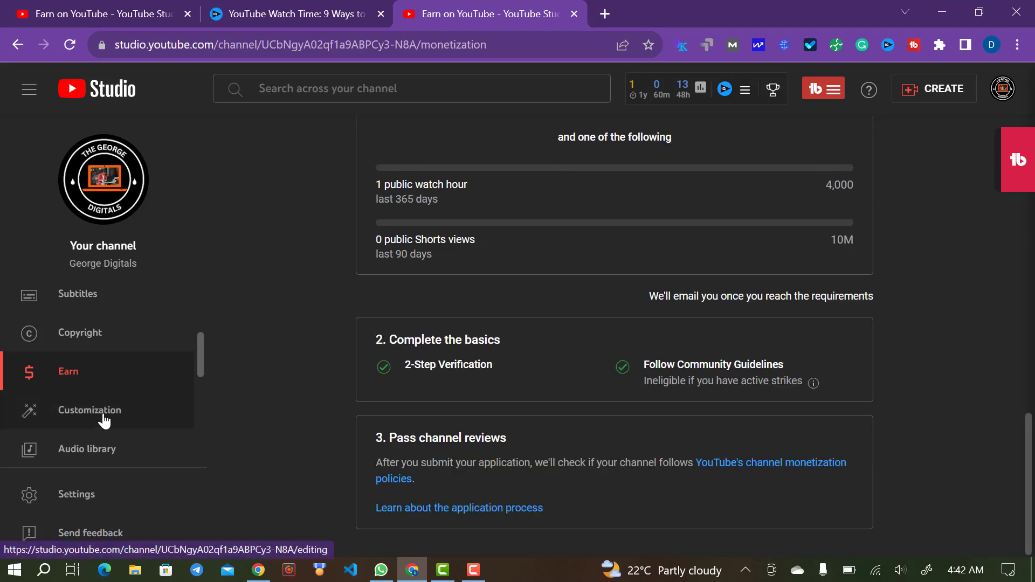
- Browse Channel customization's Layout tab: video spotlight slots and Short videos and Videos featured sections
{"action": "left_click", "coordinate": [65, 417]}
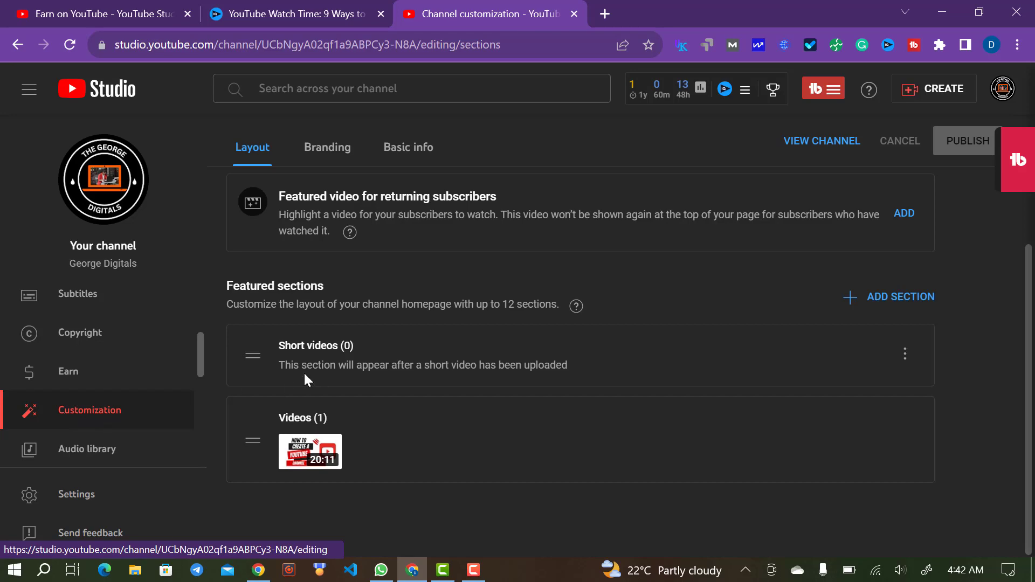
{"action": "scroll", "coordinate": [379, 199], "scroll_direction": "up", "scroll_amount": 4}
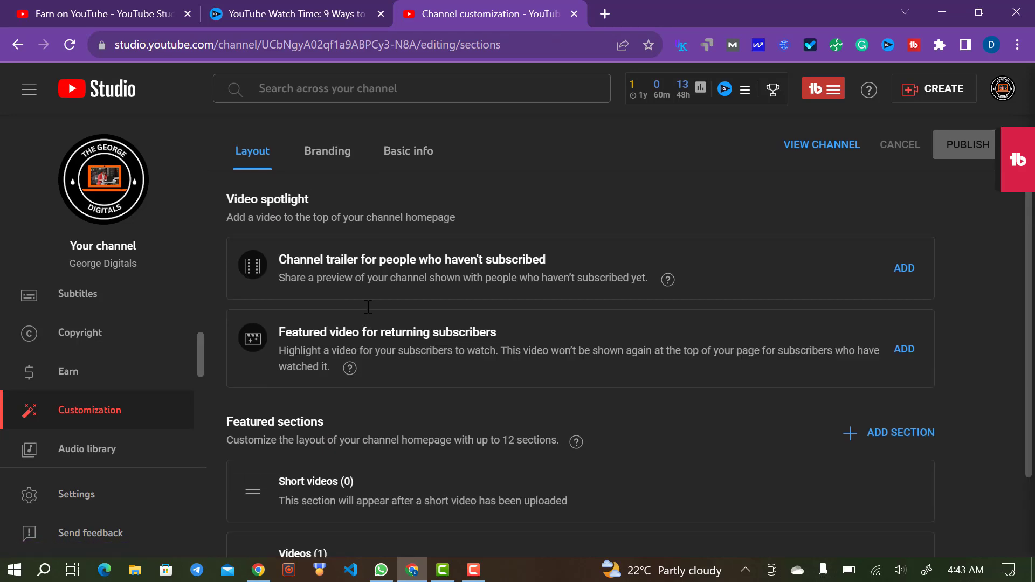
{"action": "scroll", "coordinate": [368, 307], "scroll_direction": "down", "scroll_amount": 1}
{"action": "scroll", "coordinate": [368, 307], "scroll_direction": "up", "scroll_amount": 1}
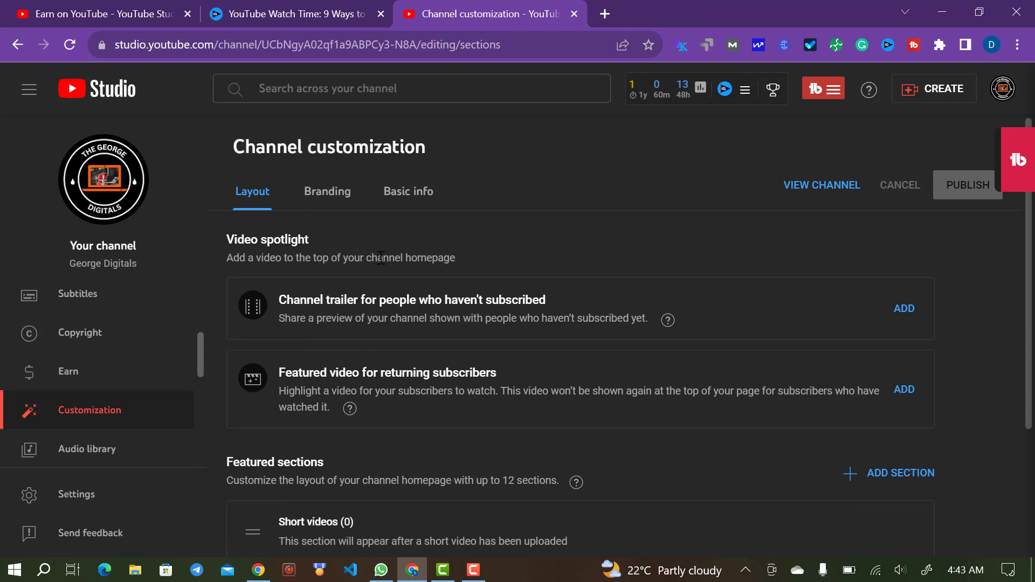
{"action": "scroll", "coordinate": [381, 258], "scroll_direction": "down", "scroll_amount": 2}
{"action": "scroll", "coordinate": [381, 257], "scroll_direction": "down", "scroll_amount": 2}
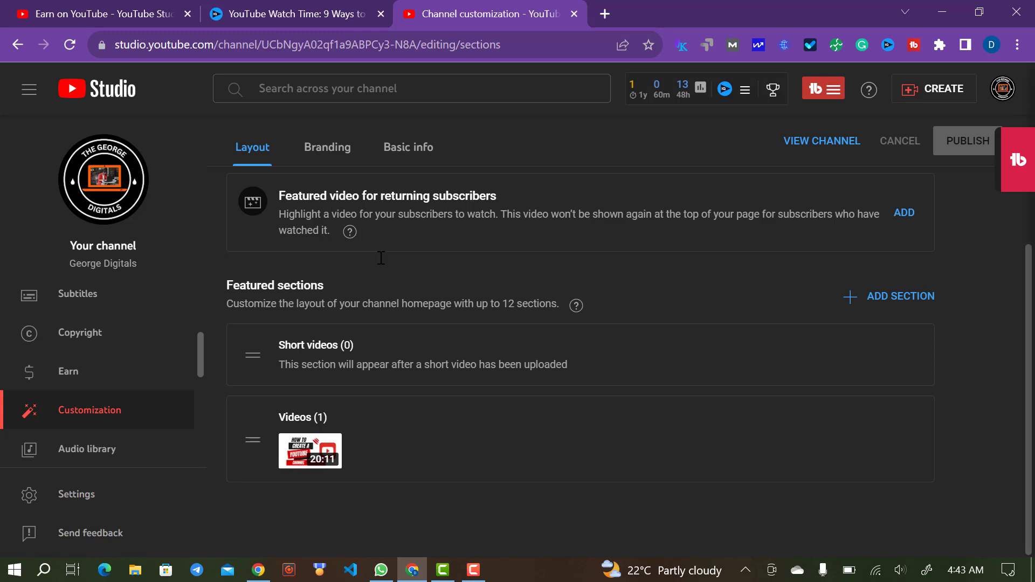
{"action": "scroll", "coordinate": [381, 258], "scroll_direction": "up", "scroll_amount": 3}
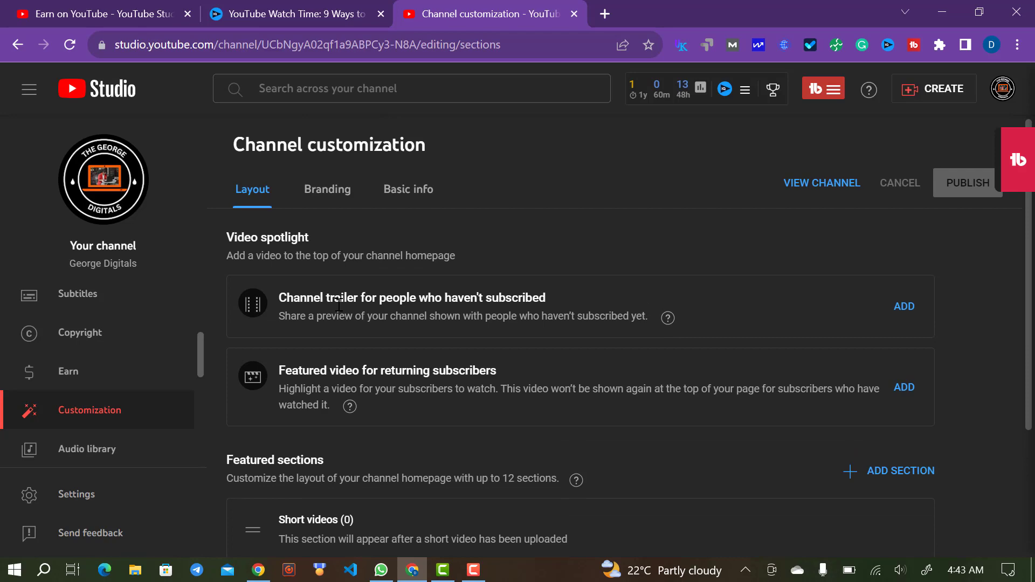
{"action": "scroll", "coordinate": [339, 305], "scroll_direction": "down", "scroll_amount": 2}
{"action": "scroll", "coordinate": [339, 305], "scroll_direction": "up", "scroll_amount": 2}
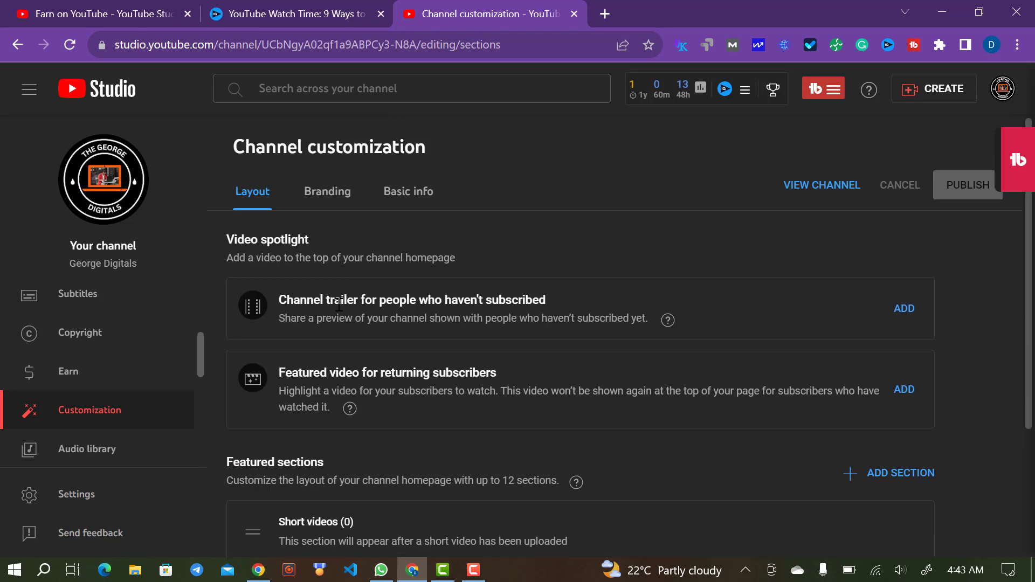
- Switch to the Branding tab and review the profile picture, banner image and video watermark
{"action": "left_click", "coordinate": [327, 207]}
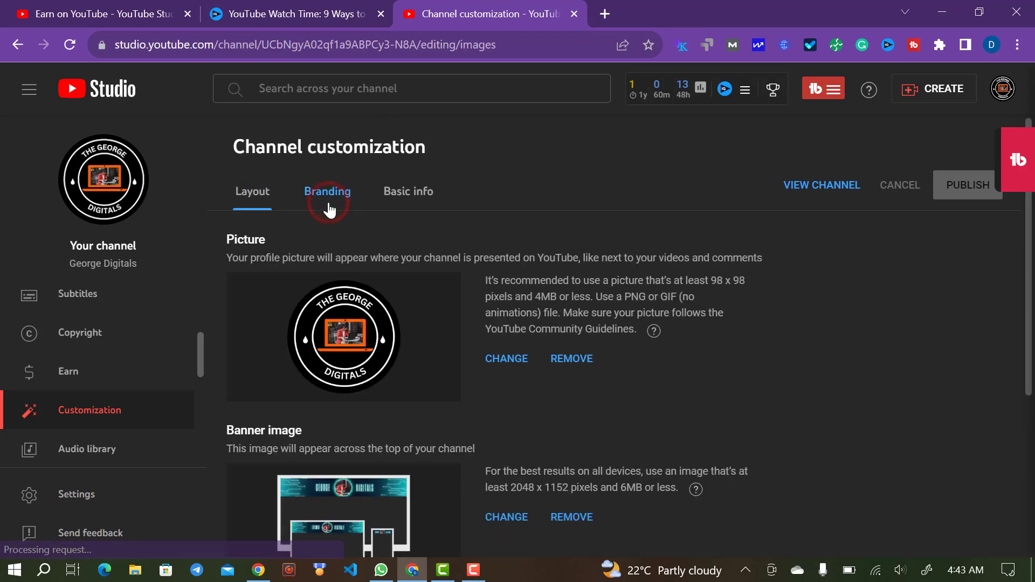
{"action": "scroll", "coordinate": [380, 262], "scroll_direction": "down", "scroll_amount": 5}
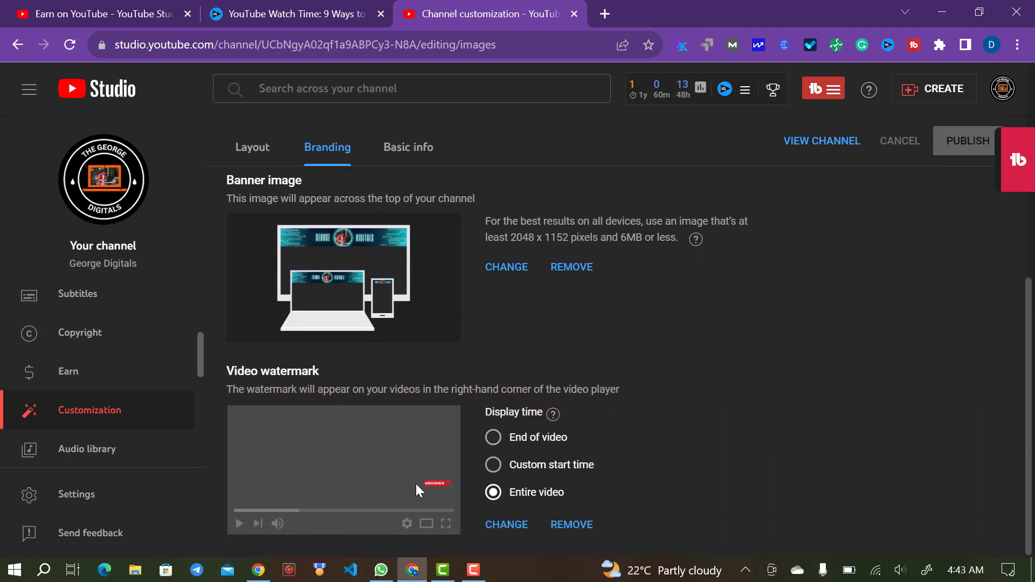
{"action": "scroll", "coordinate": [481, 435], "scroll_direction": "up", "scroll_amount": 5}
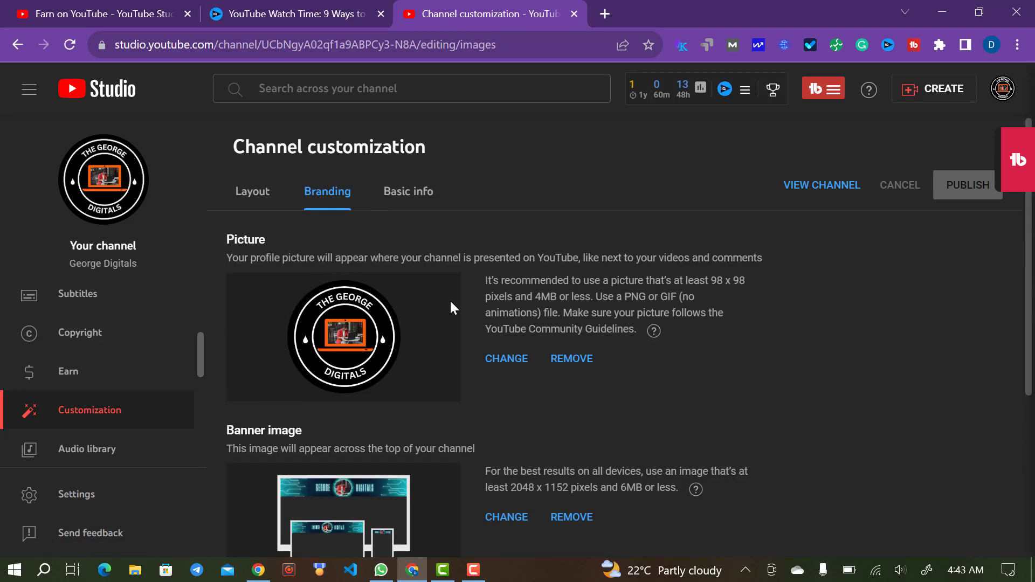
- Review the channel's name, handle and description on the Basic info tab
{"action": "left_click", "coordinate": [406, 193]}
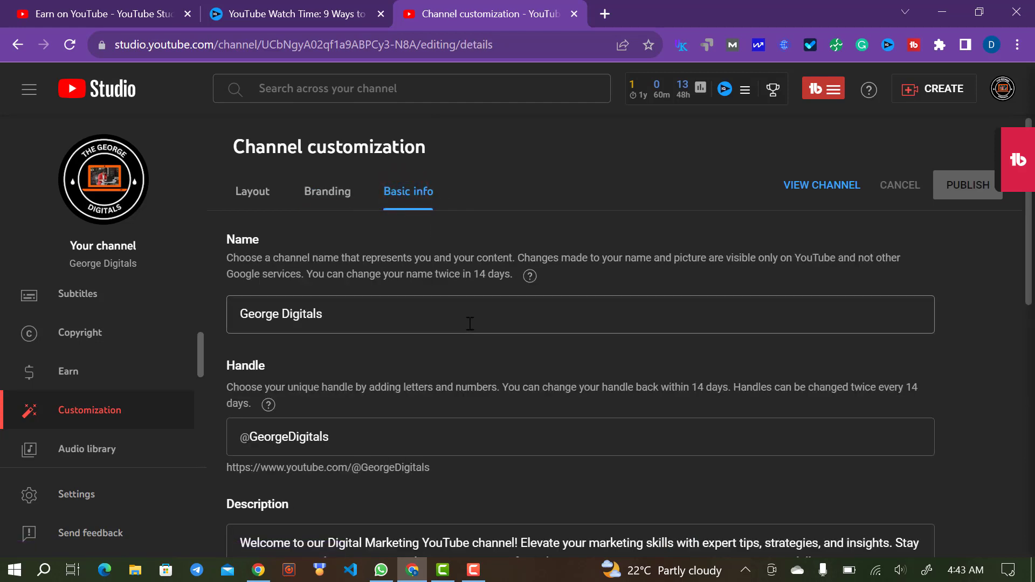
{"action": "scroll", "coordinate": [406, 306], "scroll_direction": "down", "scroll_amount": 2}
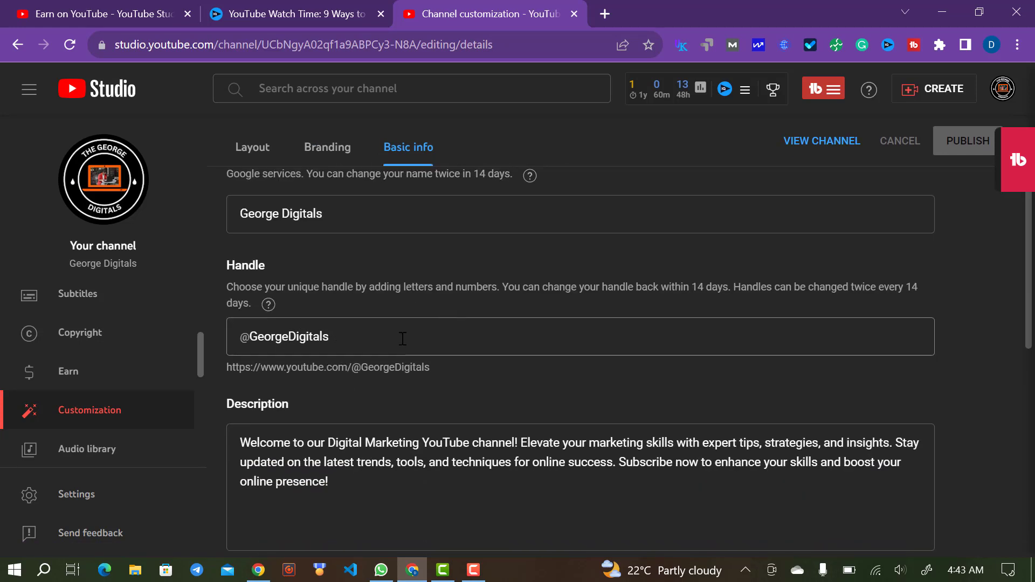
{"action": "scroll", "coordinate": [467, 430], "scroll_direction": "down", "scroll_amount": 4}
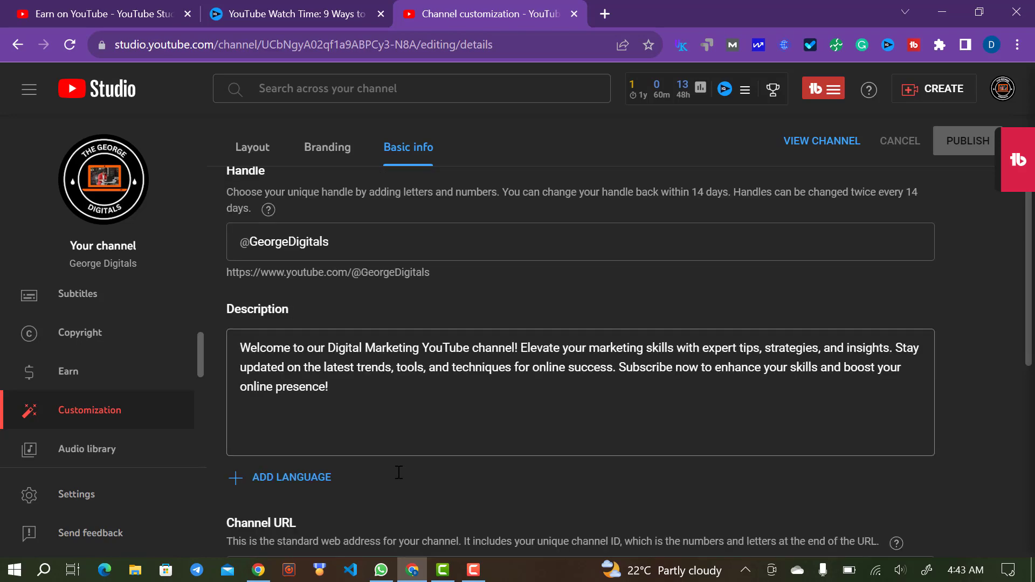
{"action": "scroll", "coordinate": [448, 361], "scroll_direction": "down", "scroll_amount": 1}
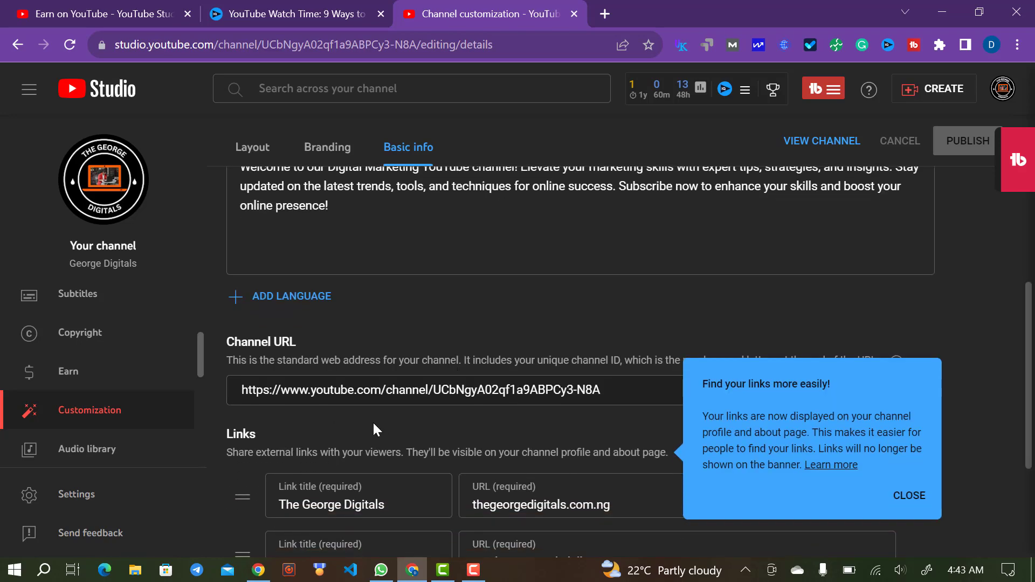
{"action": "scroll", "coordinate": [407, 400], "scroll_direction": "down", "scroll_amount": 2}
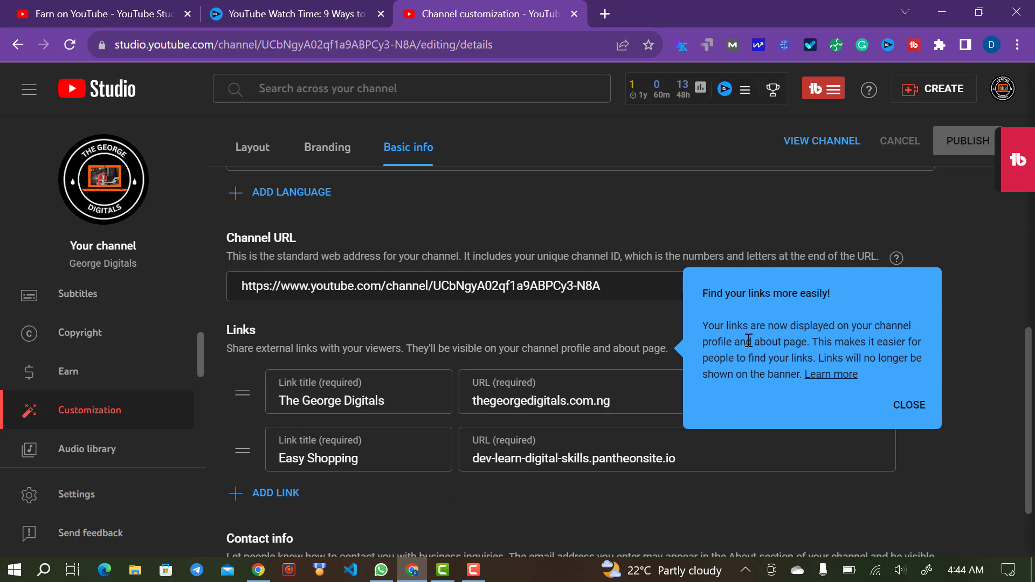
- Dismiss the links tip, scroll past the links, and go to the Audio library
{"action": "left_click", "coordinate": [909, 402]}
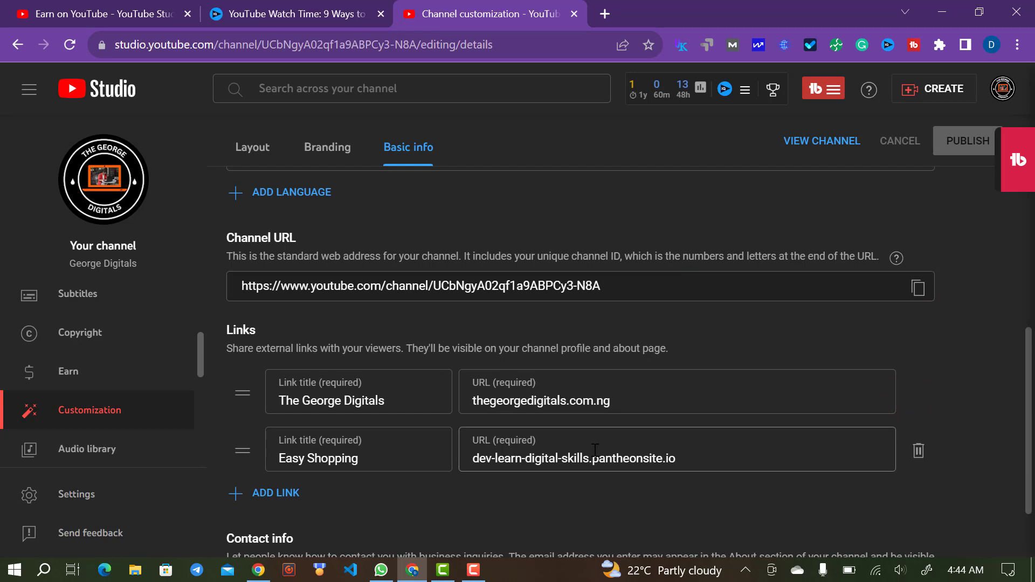
{"action": "scroll", "coordinate": [595, 450], "scroll_direction": "down", "scroll_amount": 2}
{"action": "left_click", "coordinate": [70, 452]}
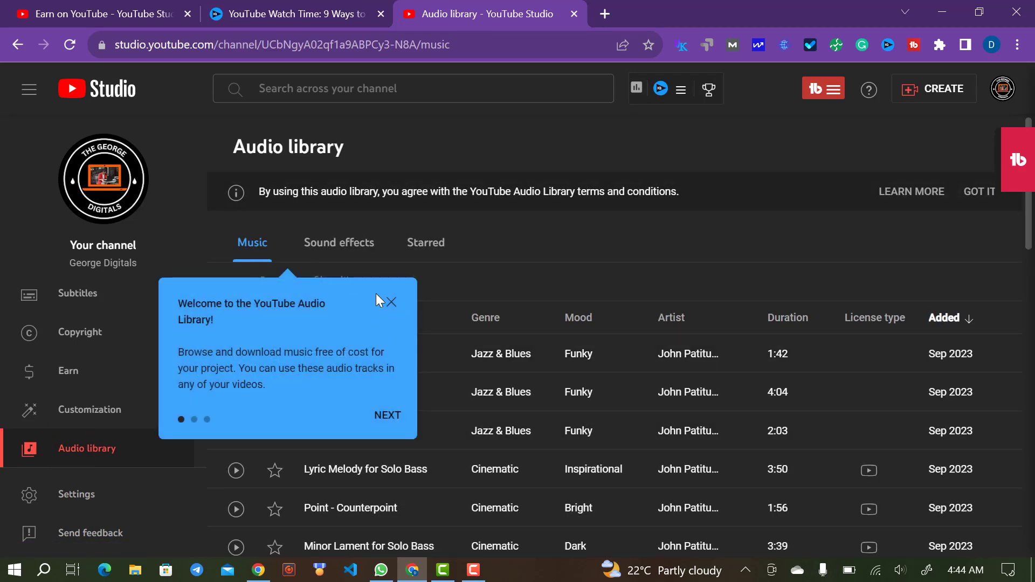
- Dismiss the Audio library welcome, browse Sep 2023 tracks, then open Settings (US Dollar currency)
{"action": "left_click", "coordinate": [392, 301]}
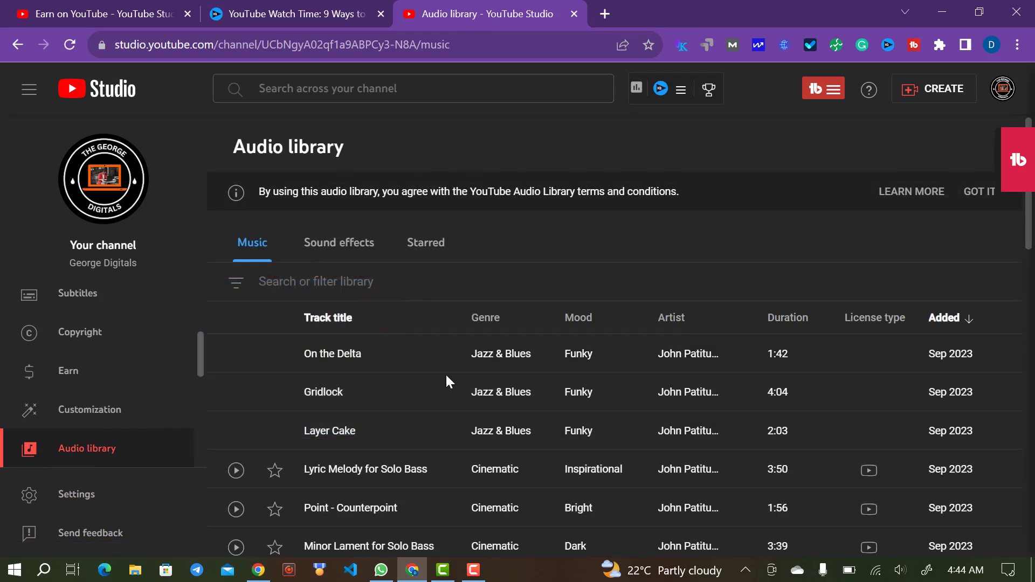
{"action": "scroll", "coordinate": [447, 382], "scroll_direction": "down", "scroll_amount": 3}
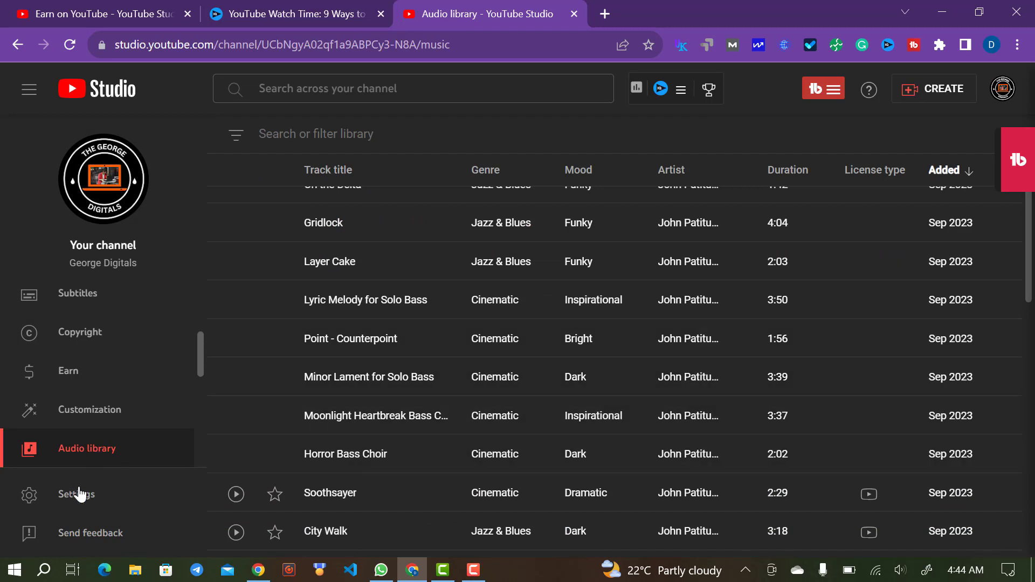
{"action": "scroll", "coordinate": [97, 415], "scroll_direction": "down", "scroll_amount": 3}
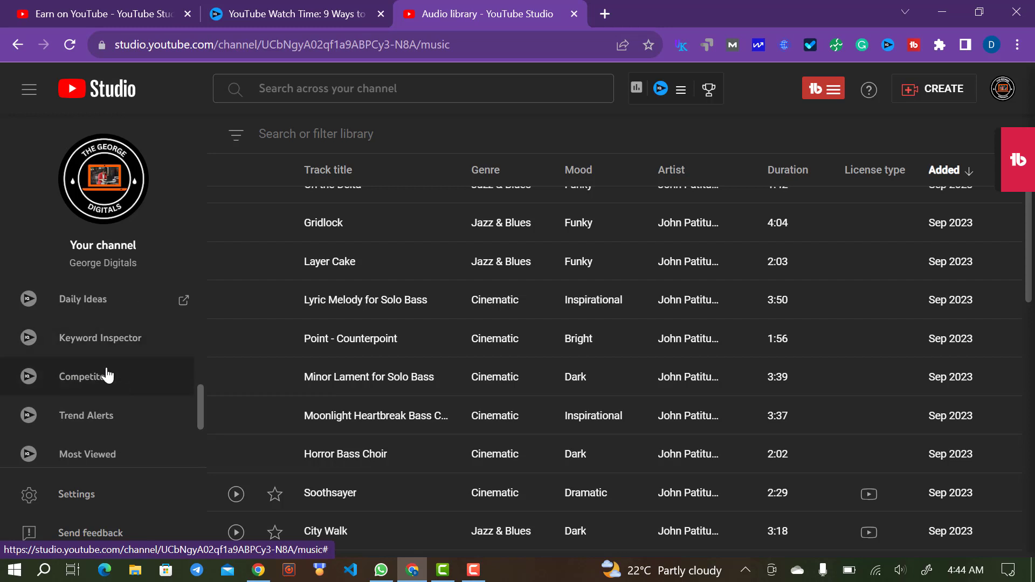
{"action": "scroll", "coordinate": [89, 418], "scroll_direction": "down", "scroll_amount": 2}
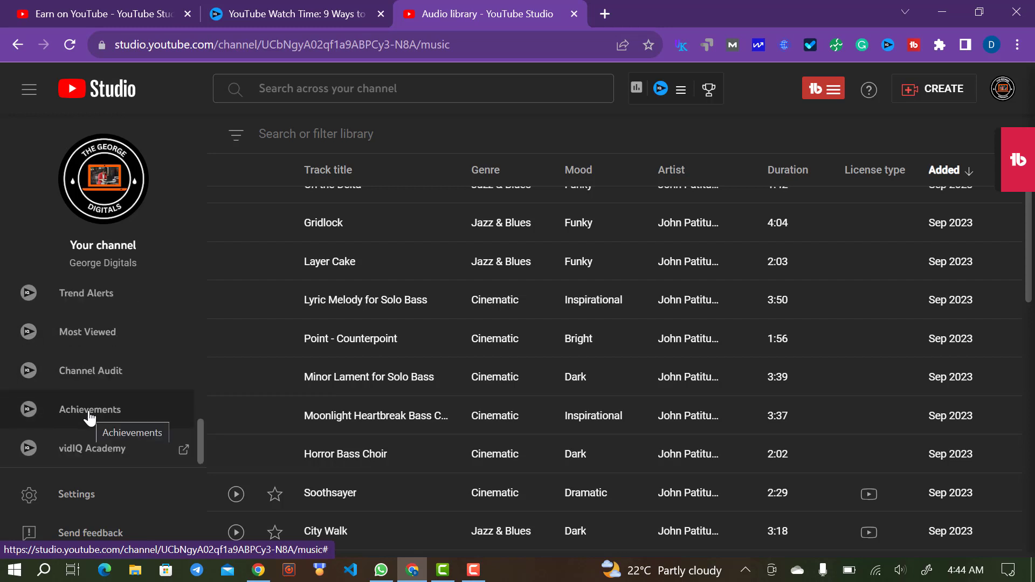
{"action": "left_click", "coordinate": [100, 492]}
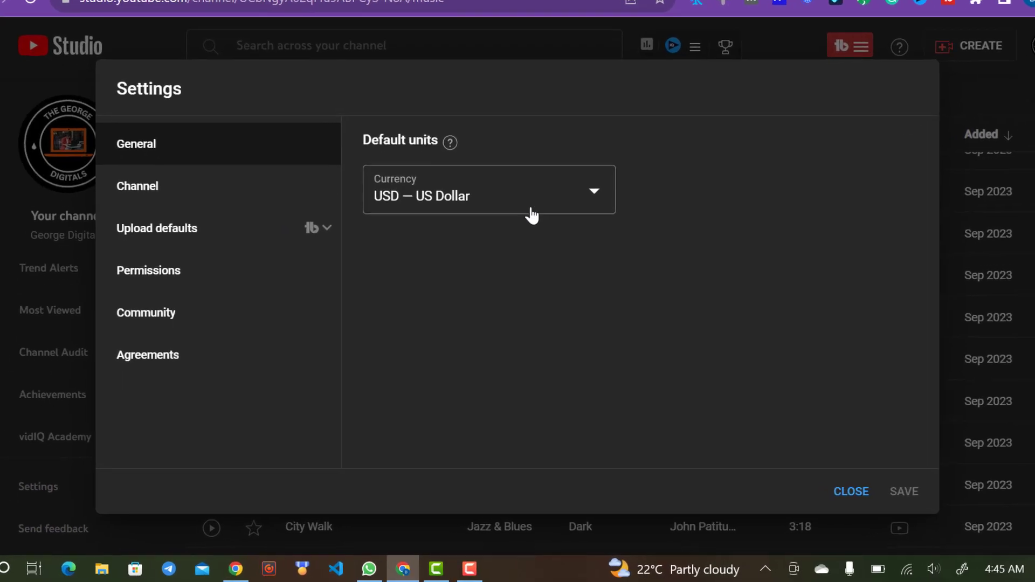
- Leave the currency unchanged and glance at Channel's Advanced settings and Feature eligibility tabs
{"action": "left_click", "coordinate": [574, 190]}
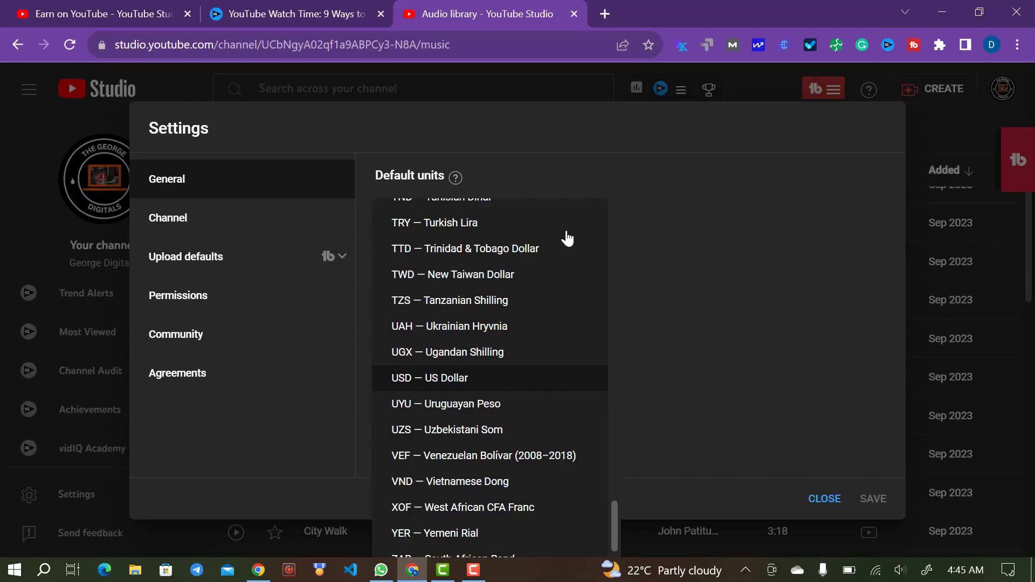
{"action": "left_click", "coordinate": [695, 262]}
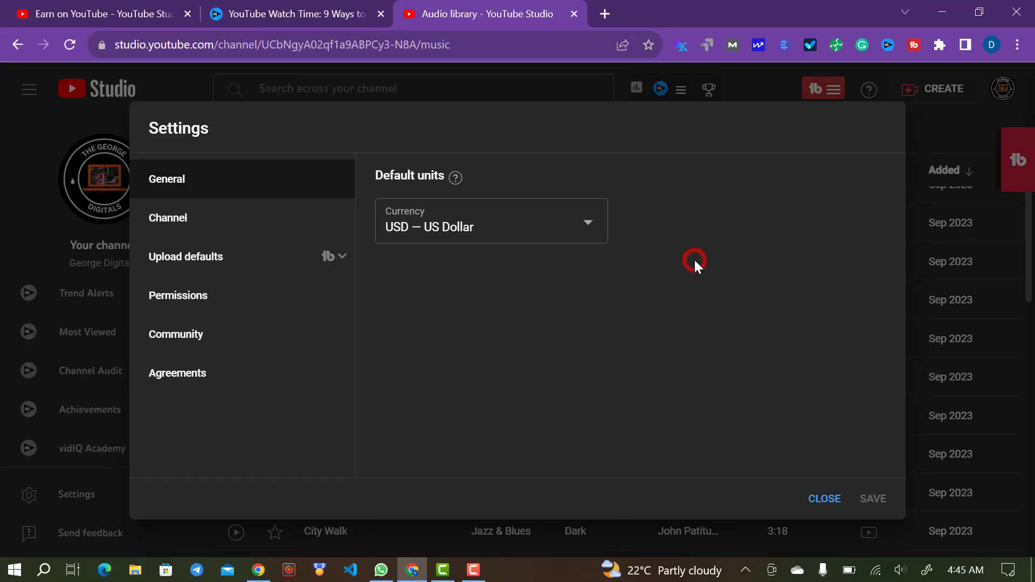
{"action": "left_click", "coordinate": [198, 236]}
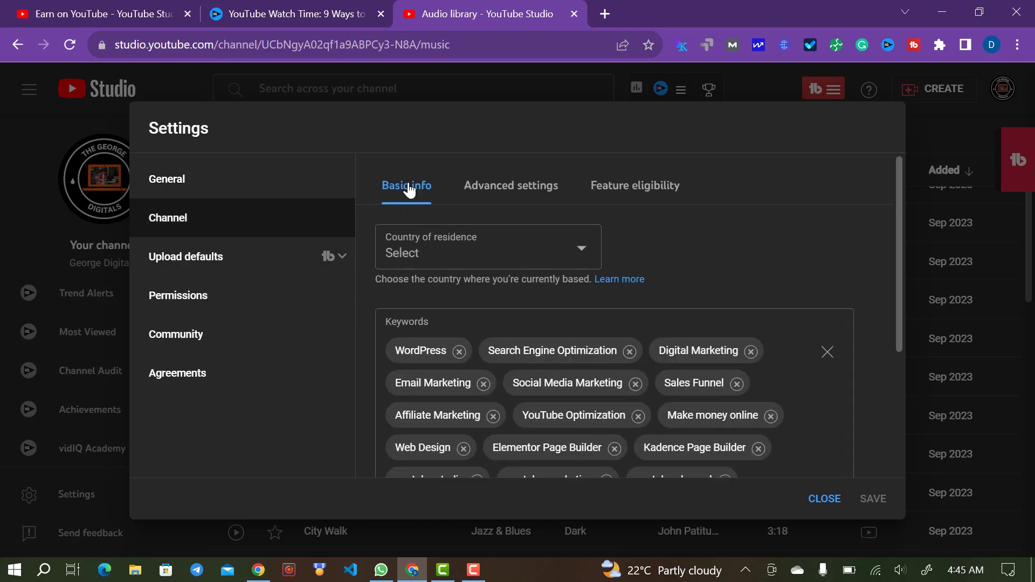
{"action": "left_click", "coordinate": [504, 195]}
{"action": "left_click", "coordinate": [642, 194]}
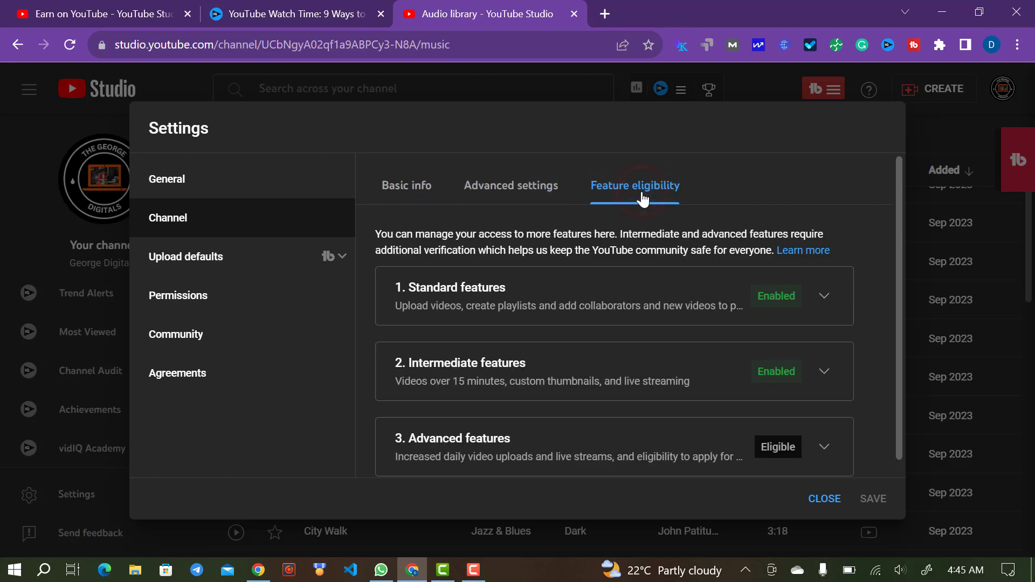
- Return to Channel Basic info and review the keywords, such as WordPress and Digital Marketing
{"action": "left_click", "coordinate": [406, 194]}
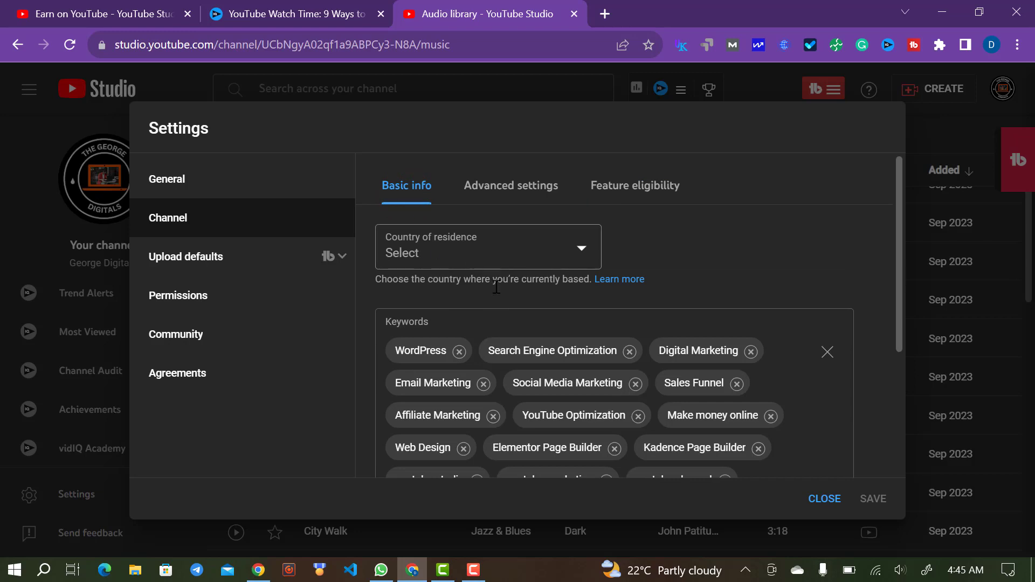
{"action": "scroll", "coordinate": [468, 294], "scroll_direction": "down", "scroll_amount": 2}
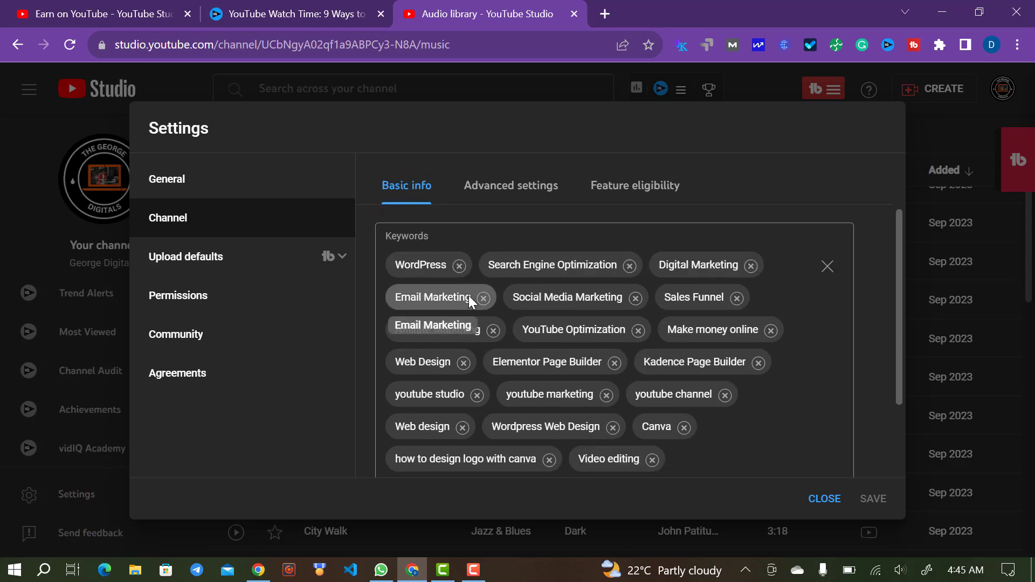
{"action": "scroll", "coordinate": [468, 296], "scroll_direction": "down", "scroll_amount": 3}
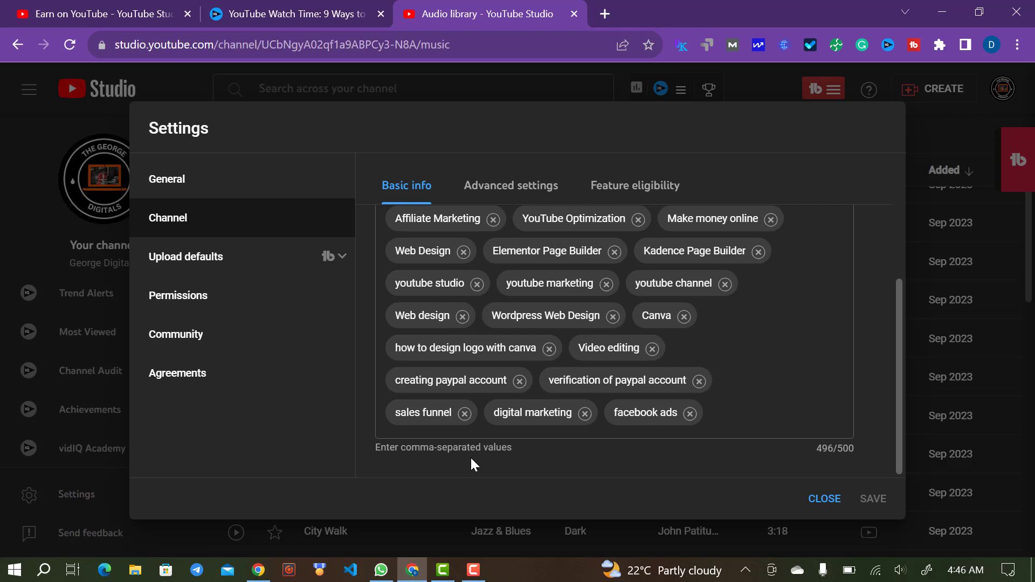
{"action": "scroll", "coordinate": [759, 350], "scroll_direction": "up", "scroll_amount": 3}
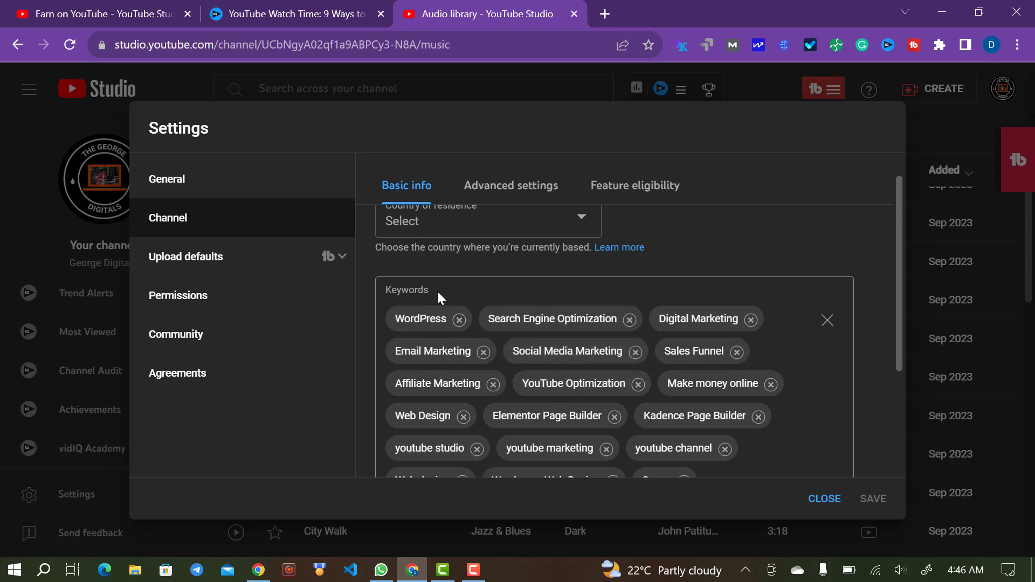
{"action": "left_click_drag", "start_coordinate": [437, 291], "coordinate": [420, 291]}
- Review Channel Advanced settings: made-for-kids audience, Google Ads account linking and automatic captions
{"action": "left_click", "coordinate": [512, 178]}
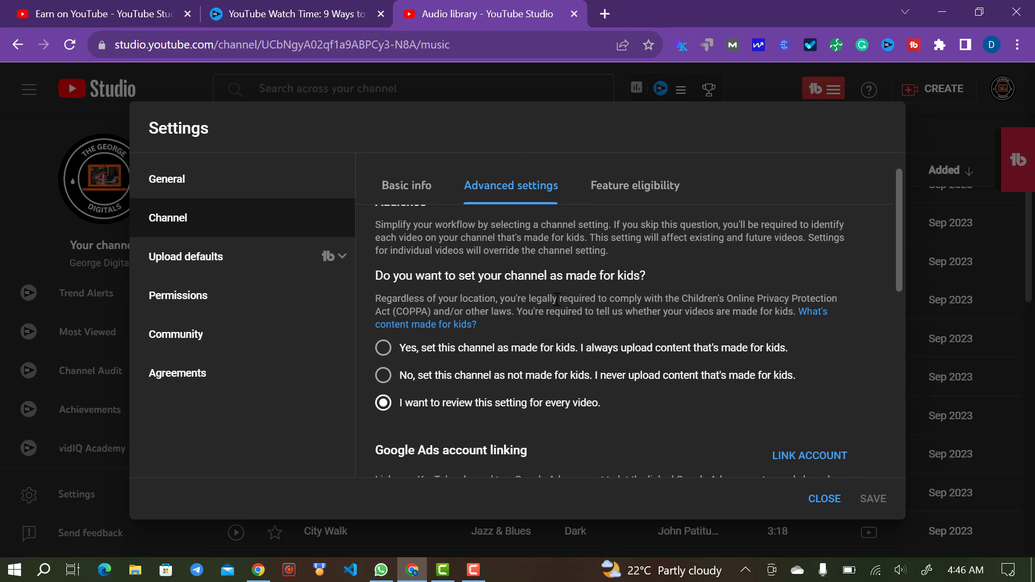
{"action": "scroll", "coordinate": [557, 300], "scroll_direction": "down", "scroll_amount": 1}
{"action": "scroll", "coordinate": [557, 300], "scroll_direction": "down", "scroll_amount": 1}
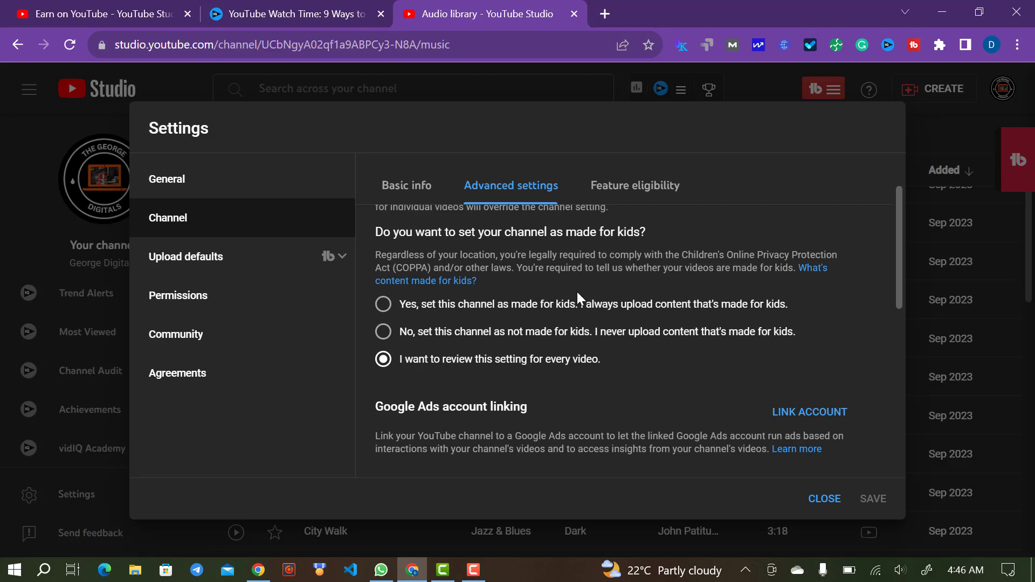
{"action": "scroll", "coordinate": [593, 276], "scroll_direction": "down", "scroll_amount": 3}
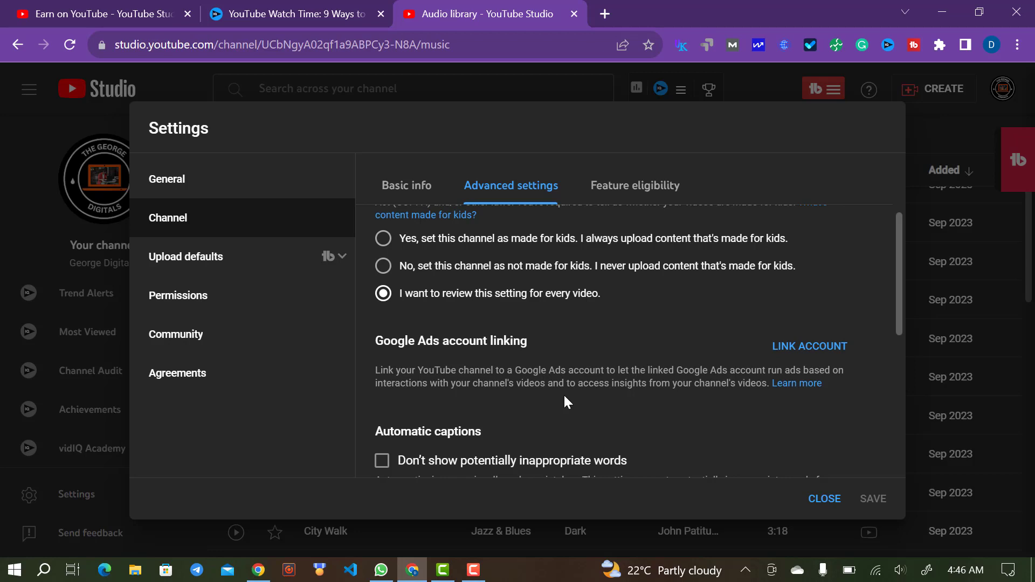
{"action": "scroll", "coordinate": [564, 402], "scroll_direction": "down", "scroll_amount": 1}
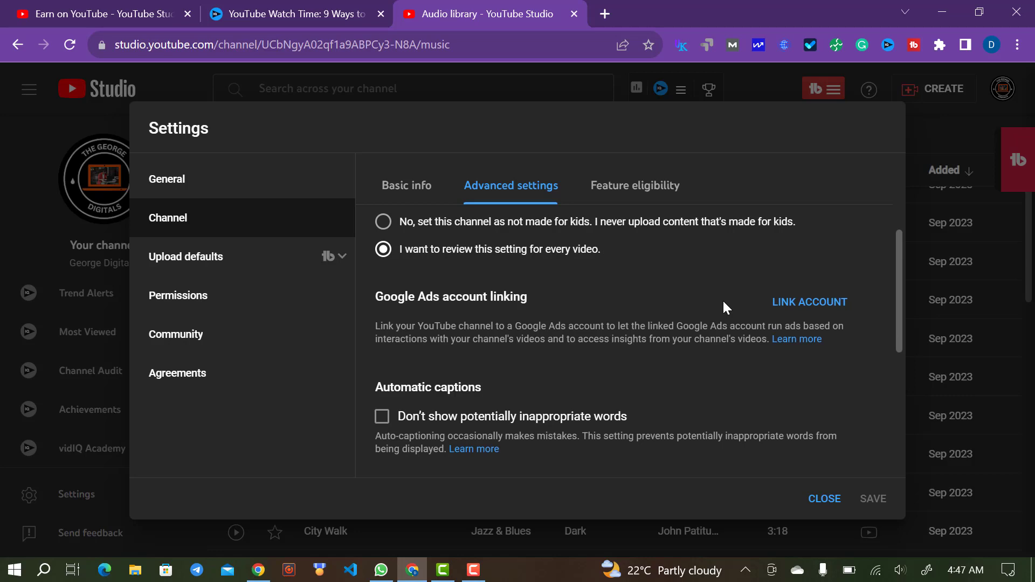
{"action": "scroll", "coordinate": [723, 299], "scroll_direction": "down", "scroll_amount": 1}
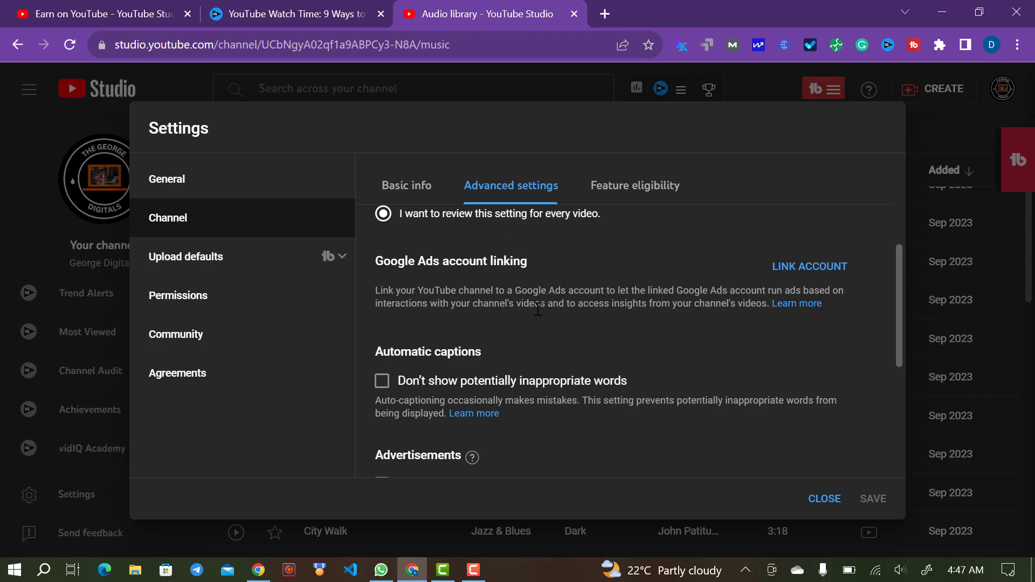
- Turn on hiding potentially inappropriate words in captions, then view Feature eligibility levels
{"action": "left_click", "coordinate": [383, 383]}
{"action": "scroll", "coordinate": [521, 370], "scroll_direction": "down", "scroll_amount": 2}
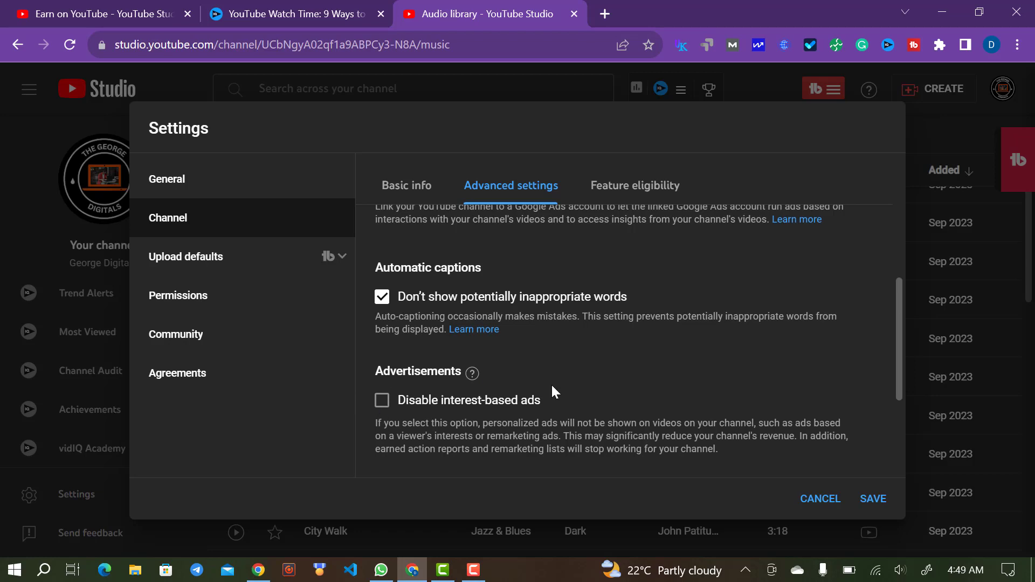
{"action": "scroll", "coordinate": [552, 383], "scroll_direction": "down", "scroll_amount": 2}
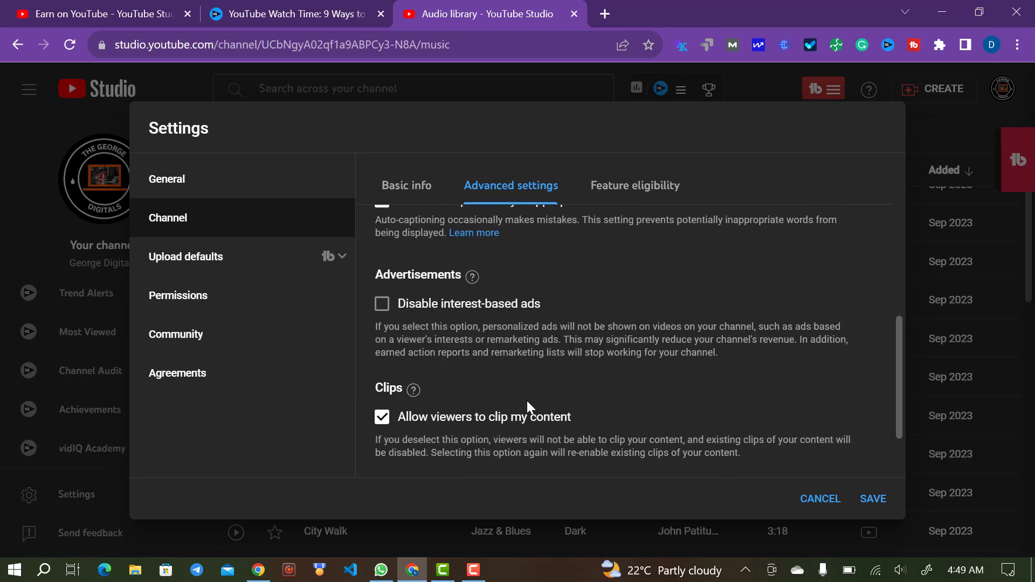
{"action": "scroll", "coordinate": [596, 425], "scroll_direction": "down", "scroll_amount": 2}
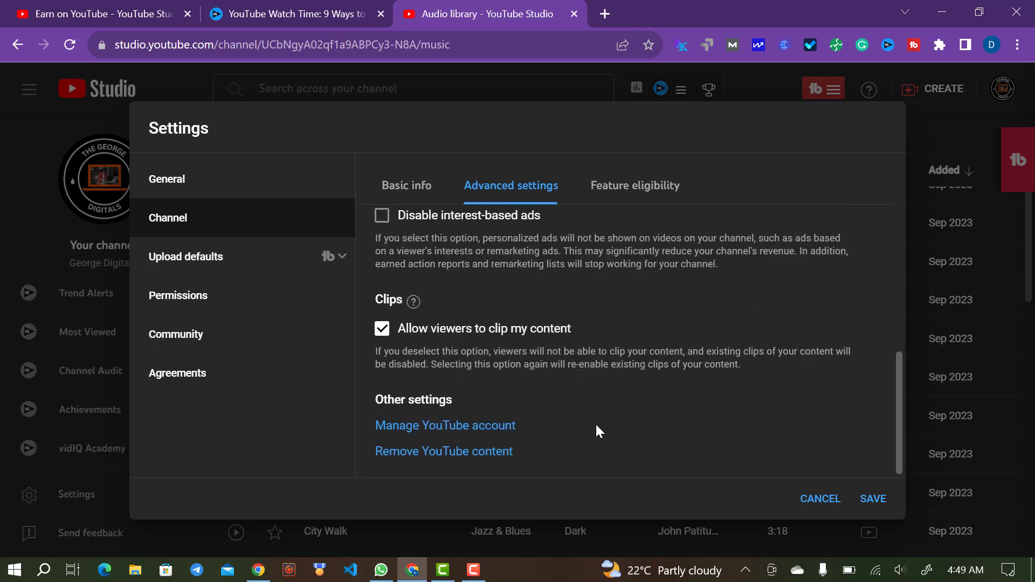
{"action": "scroll", "coordinate": [596, 425], "scroll_direction": "up", "scroll_amount": 3}
{"action": "scroll", "coordinate": [596, 425], "scroll_direction": "up", "scroll_amount": 2}
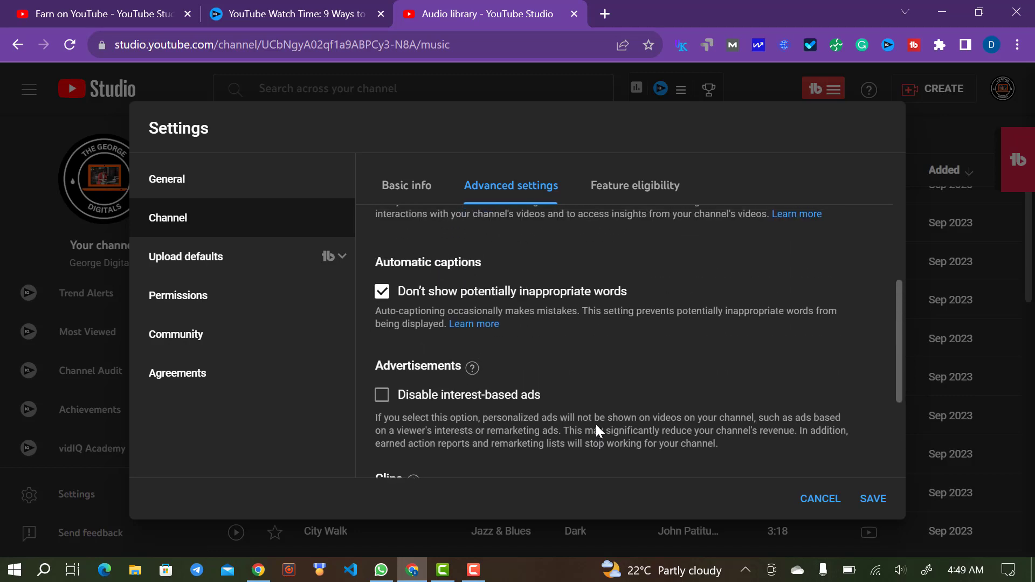
{"action": "left_click", "coordinate": [640, 191]}
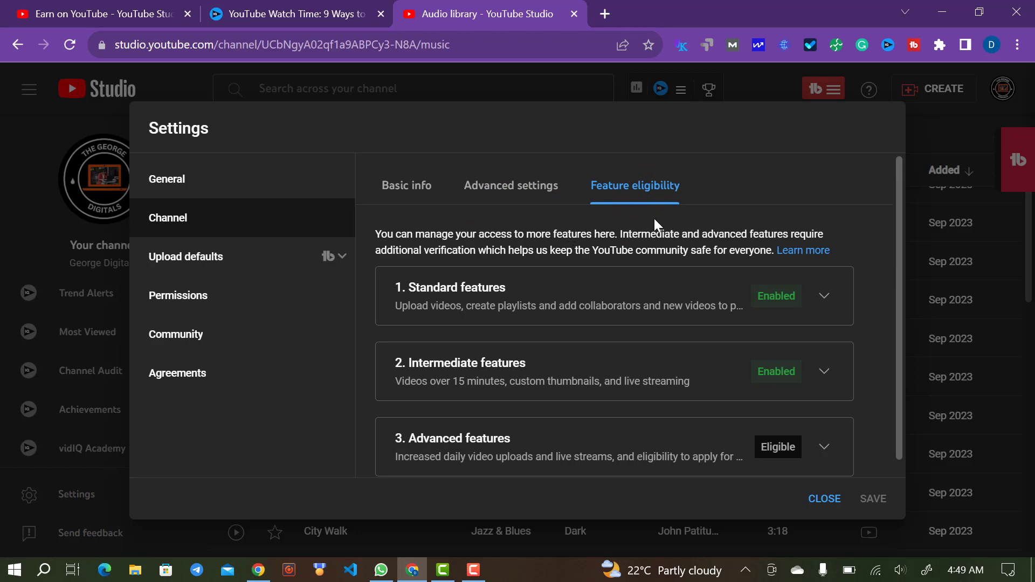
- Expand the Advanced features requirements, then view Upload defaults with empty title and description
{"action": "scroll", "coordinate": [655, 218], "scroll_direction": "down", "scroll_amount": 1}
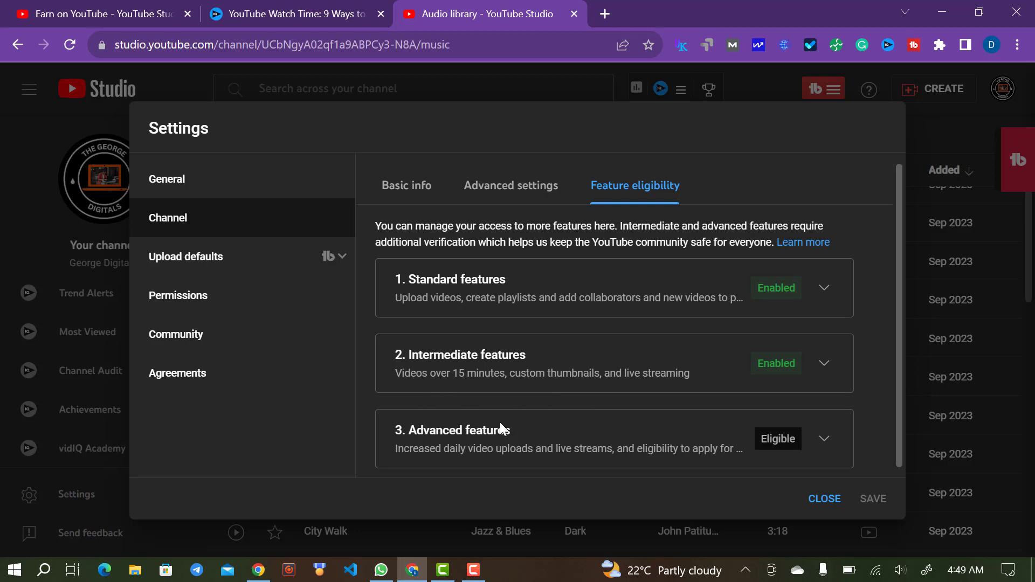
{"action": "left_click", "coordinate": [824, 439]}
{"action": "scroll", "coordinate": [669, 441], "scroll_direction": "down", "scroll_amount": 2}
{"action": "scroll", "coordinate": [669, 441], "scroll_direction": "down", "scroll_amount": 3}
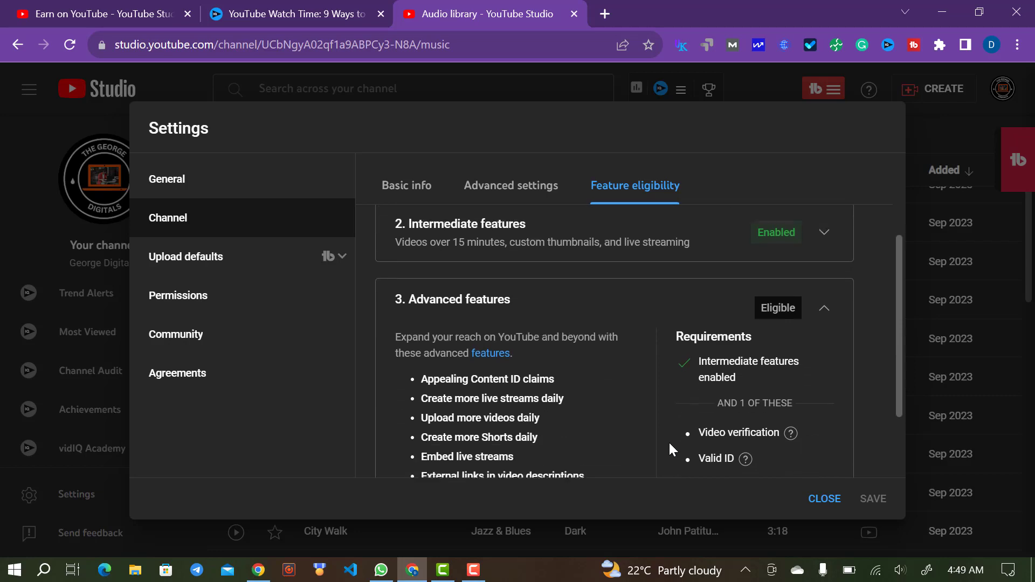
{"action": "scroll", "coordinate": [615, 402], "scroll_direction": "up", "scroll_amount": 1}
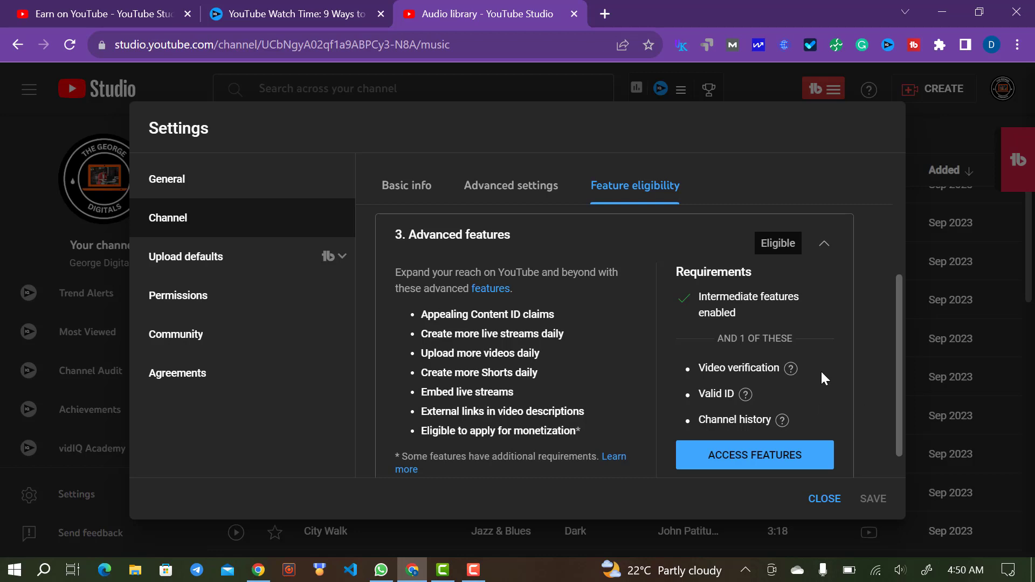
{"action": "left_click", "coordinate": [200, 256]}
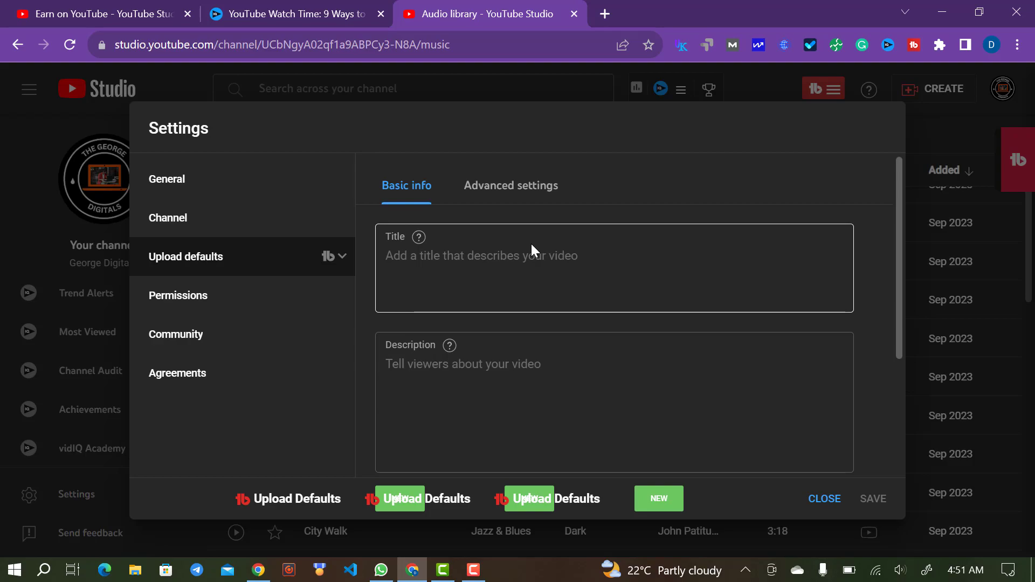
- Set Education as the default video category under Advanced settings
{"action": "left_click", "coordinate": [547, 259]}
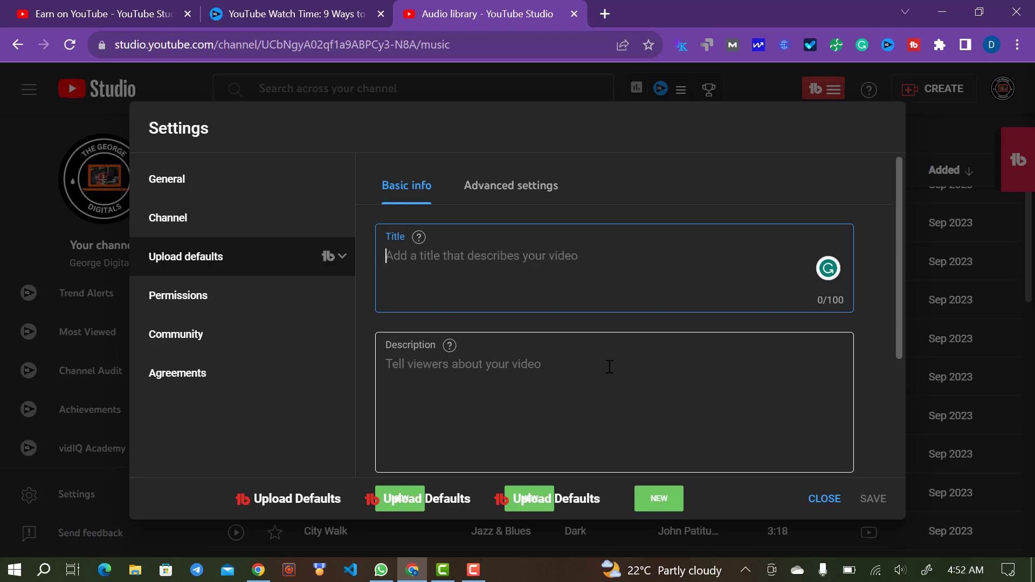
{"action": "left_click", "coordinate": [529, 201]}
{"action": "scroll", "coordinate": [600, 279], "scroll_direction": "down", "scroll_amount": 2}
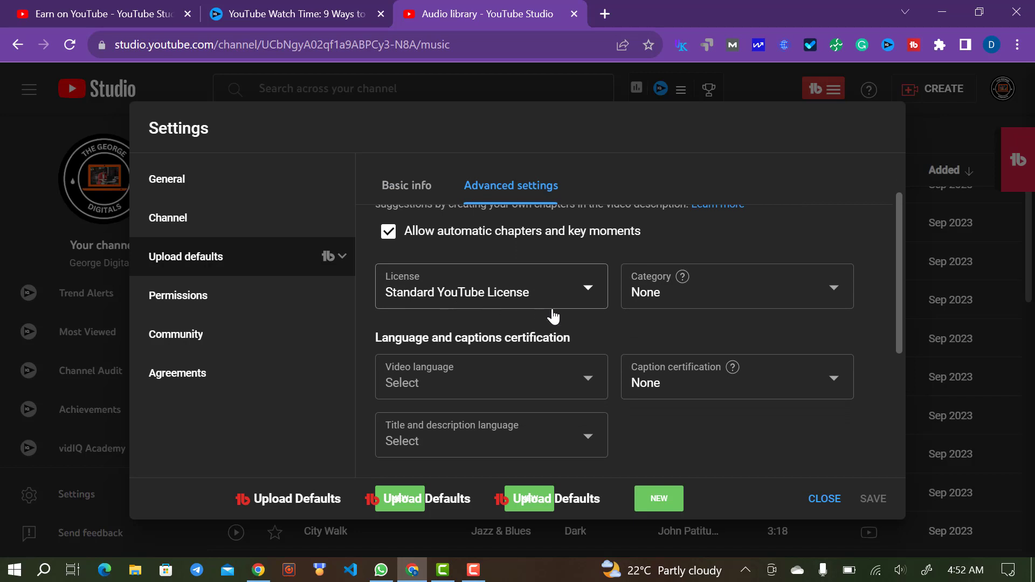
{"action": "scroll", "coordinate": [554, 317], "scroll_direction": "up", "scroll_amount": 2}
{"action": "scroll", "coordinate": [553, 317], "scroll_direction": "down", "scroll_amount": 1}
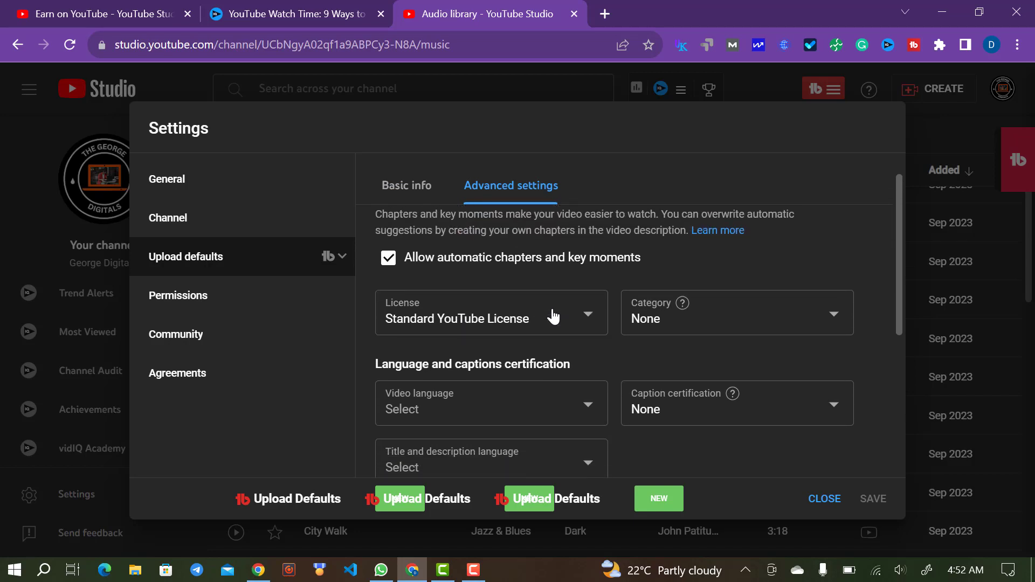
{"action": "left_click", "coordinate": [663, 315]}
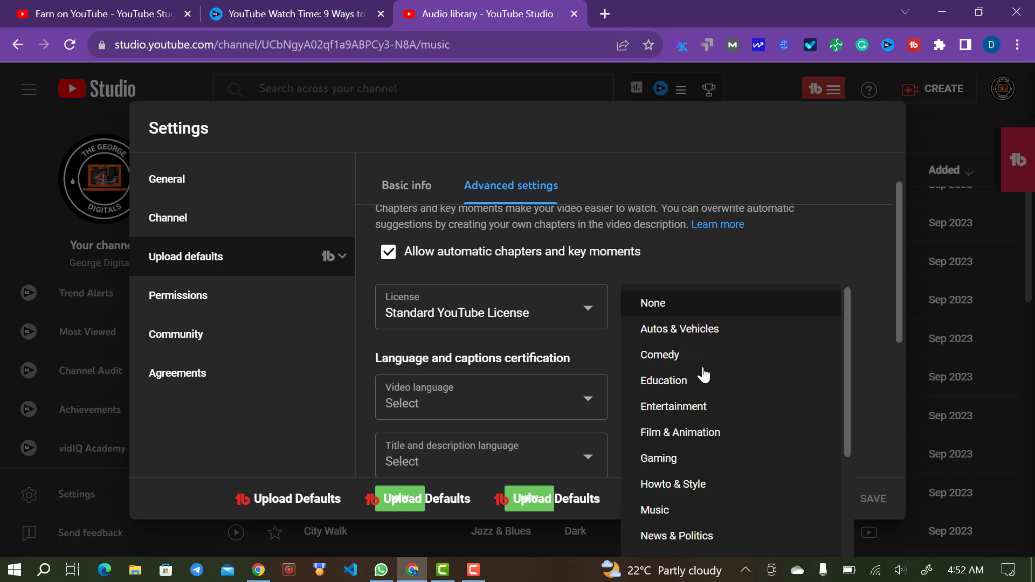
{"action": "left_click", "coordinate": [664, 381]}
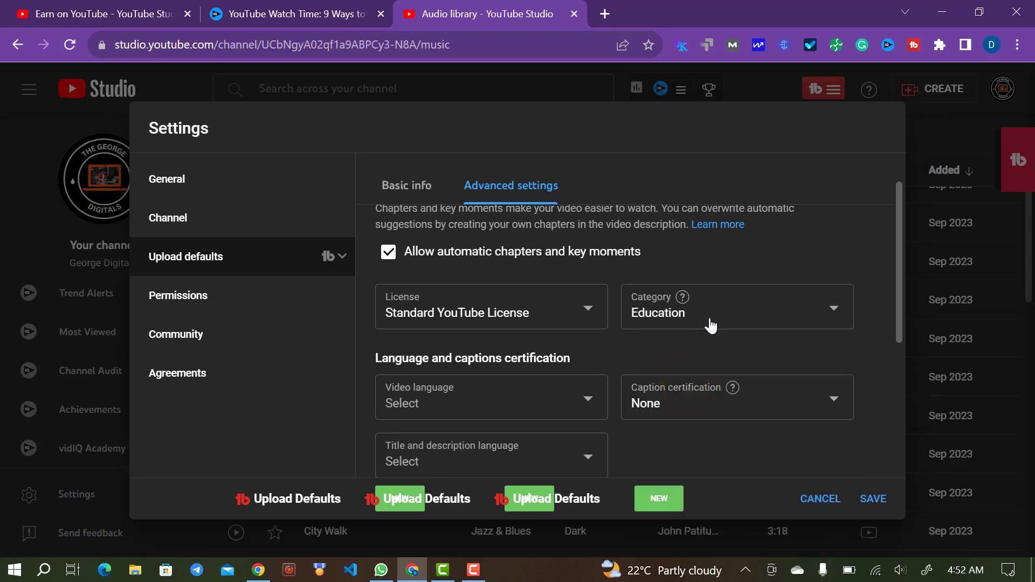
- Set the default video language to English, replacing an accidental Assamese choice
{"action": "left_click", "coordinate": [551, 400]}
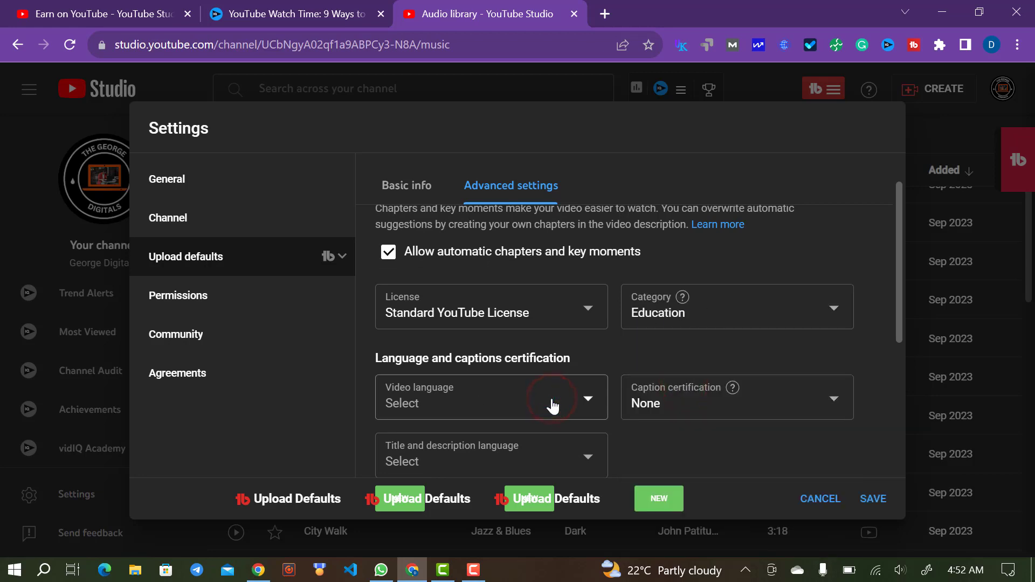
{"action": "left_click", "coordinate": [581, 405]}
{"action": "left_click", "coordinate": [479, 360]}
{"action": "left_click", "coordinate": [484, 394]}
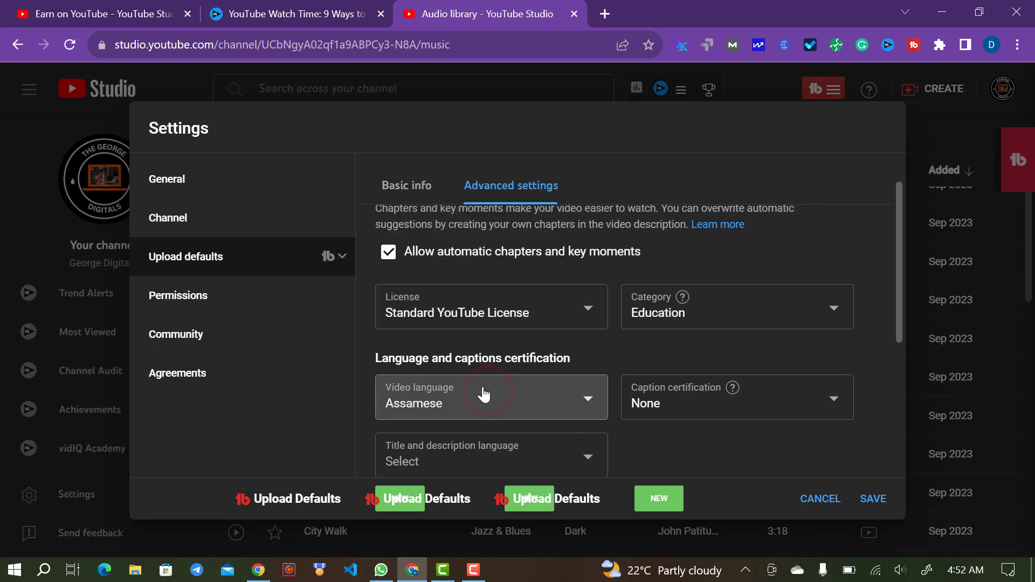
{"action": "left_click", "coordinate": [521, 412]}
{"action": "left_click", "coordinate": [424, 227]}
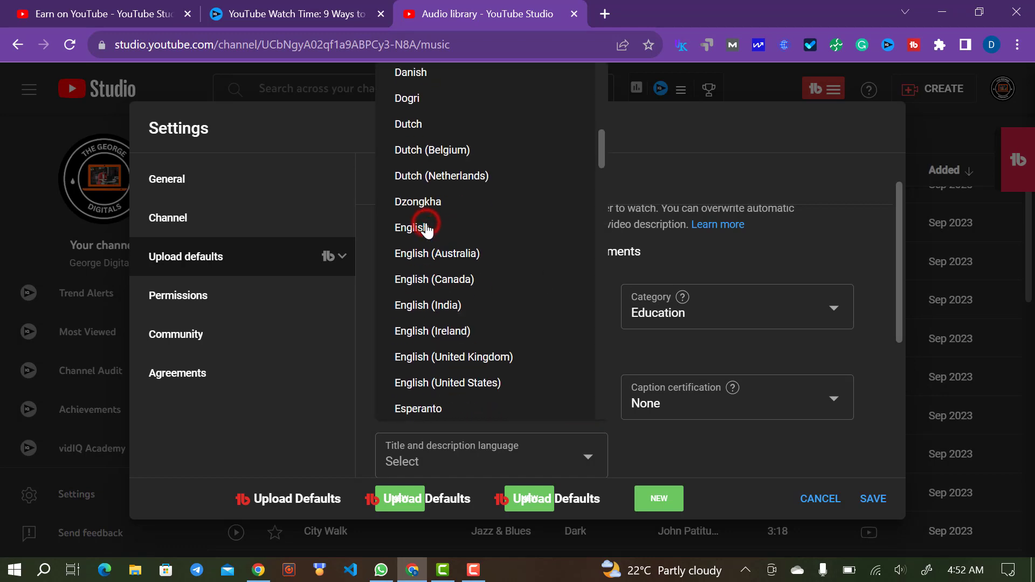
- Set caption certification to 'This content has never aired on television in the U.S.'
{"action": "left_click", "coordinate": [738, 412]}
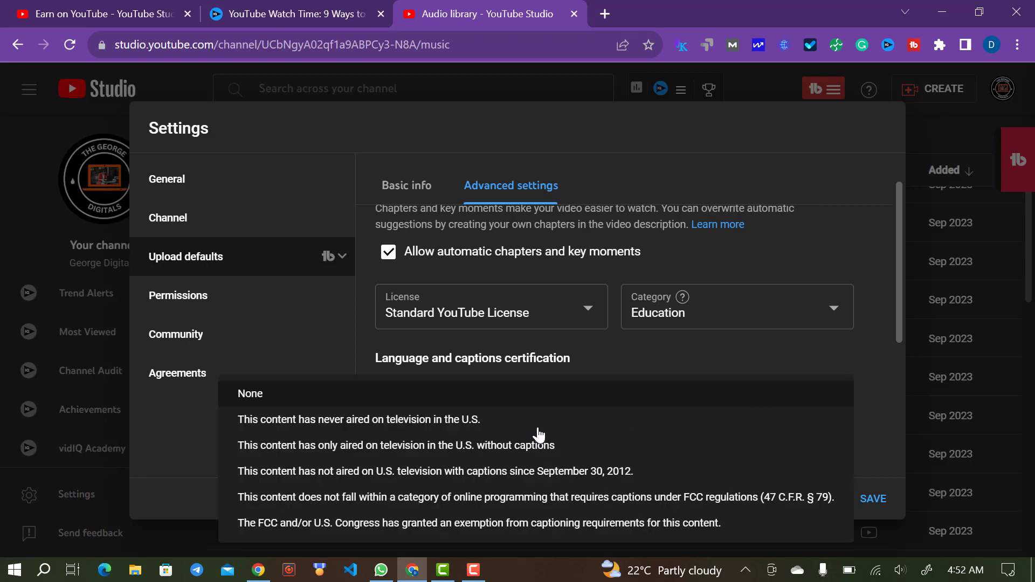
{"action": "left_click", "coordinate": [454, 420]}
{"action": "scroll", "coordinate": [732, 414], "scroll_direction": "down", "scroll_amount": 1}
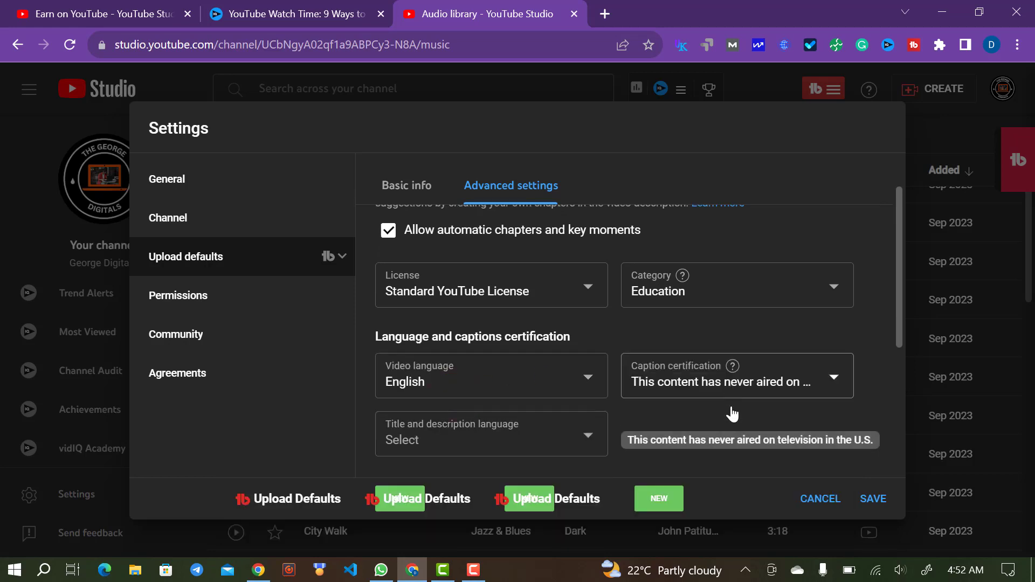
{"action": "scroll", "coordinate": [732, 414], "scroll_direction": "down", "scroll_amount": 2}
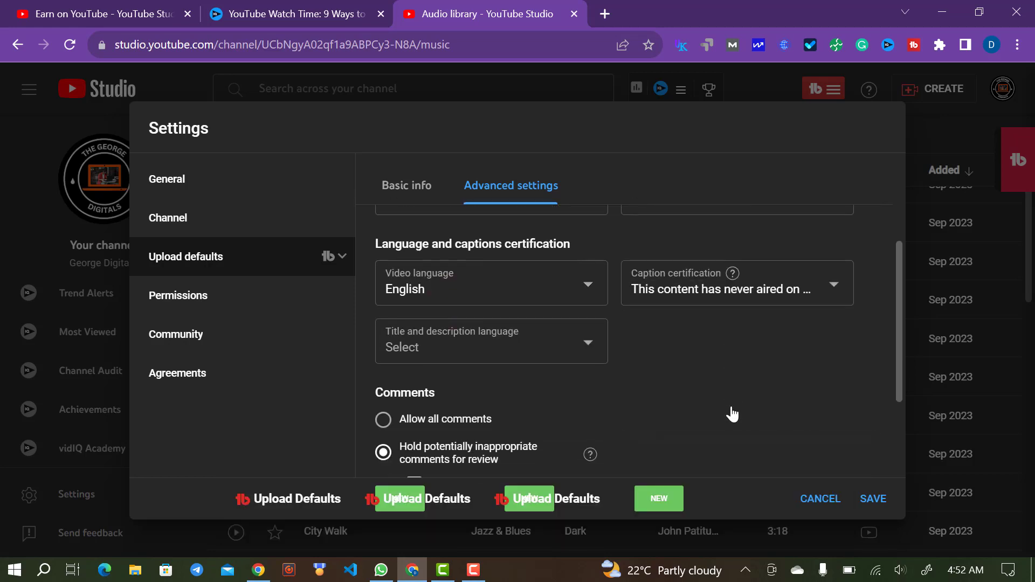
{"action": "left_click", "coordinate": [492, 357]}
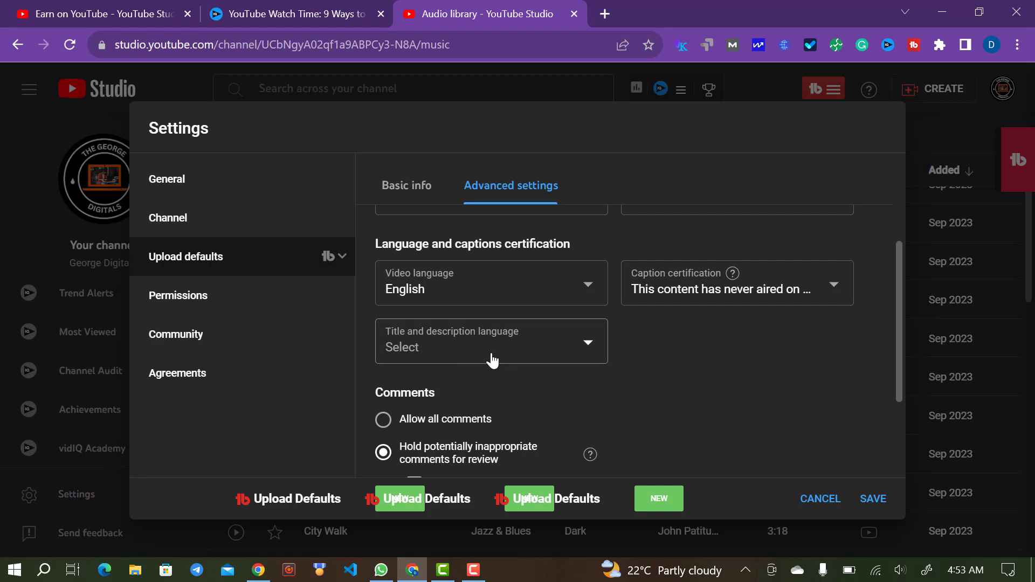
{"action": "left_click", "coordinate": [491, 360]}
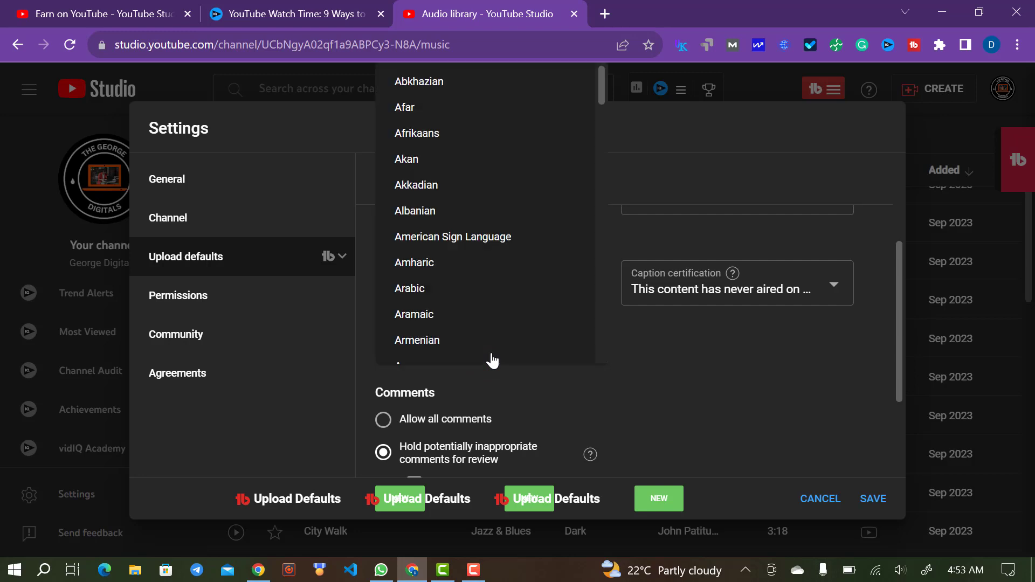
- Choose English as the default title and description language
{"action": "scroll", "coordinate": [491, 360], "scroll_direction": "down", "scroll_amount": 10}
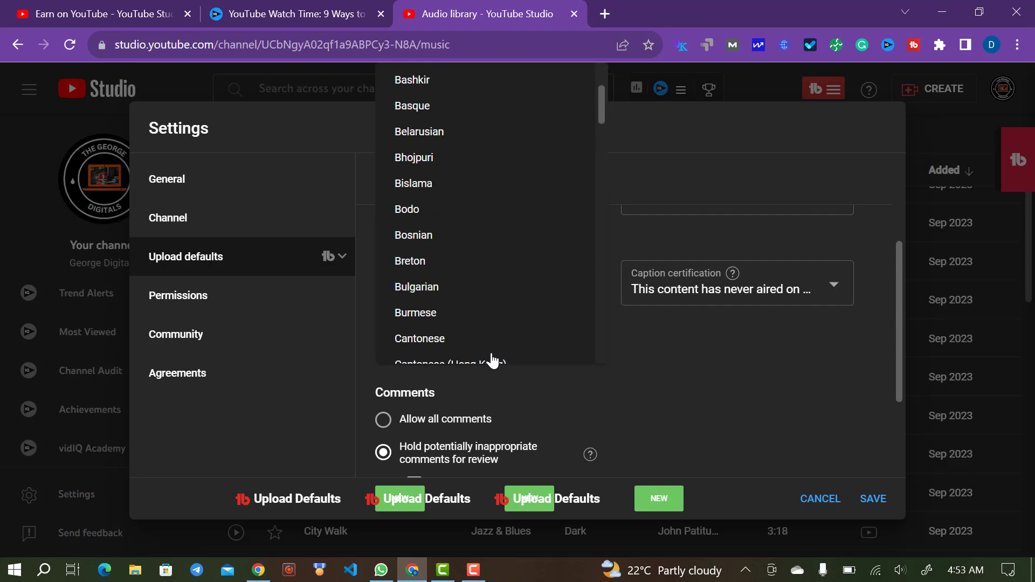
{"action": "scroll", "coordinate": [491, 360], "scroll_direction": "down", "scroll_amount": 10}
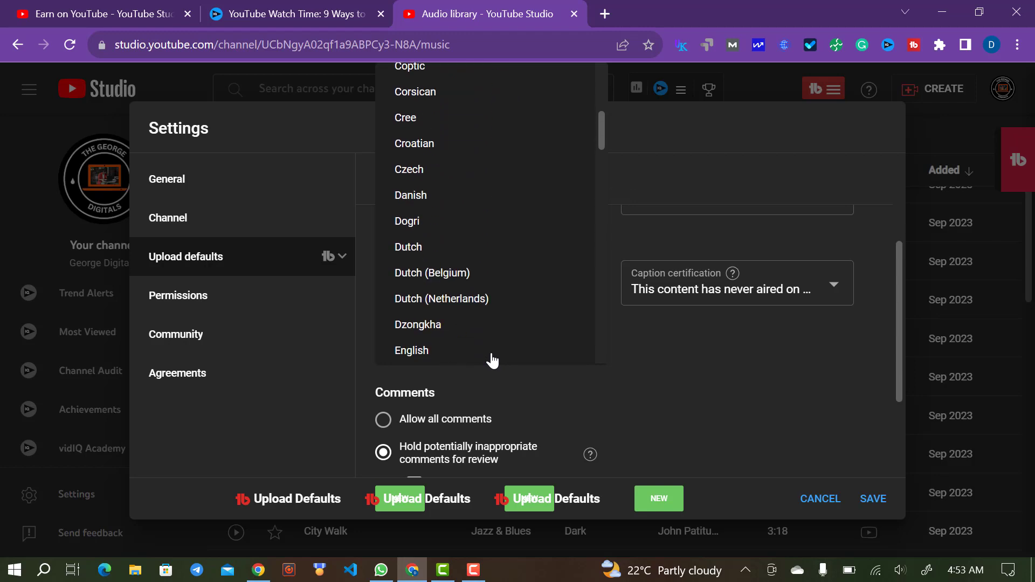
{"action": "left_click", "coordinate": [427, 252]}
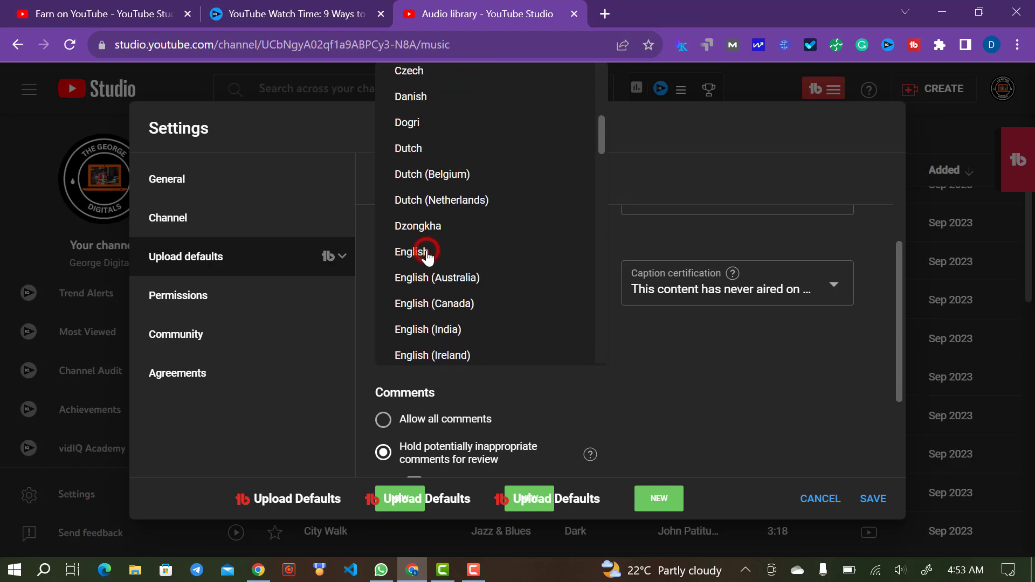
- Scroll past the Comments options and show the channel's Permissions page
{"action": "scroll", "coordinate": [588, 393], "scroll_direction": "down", "scroll_amount": 3}
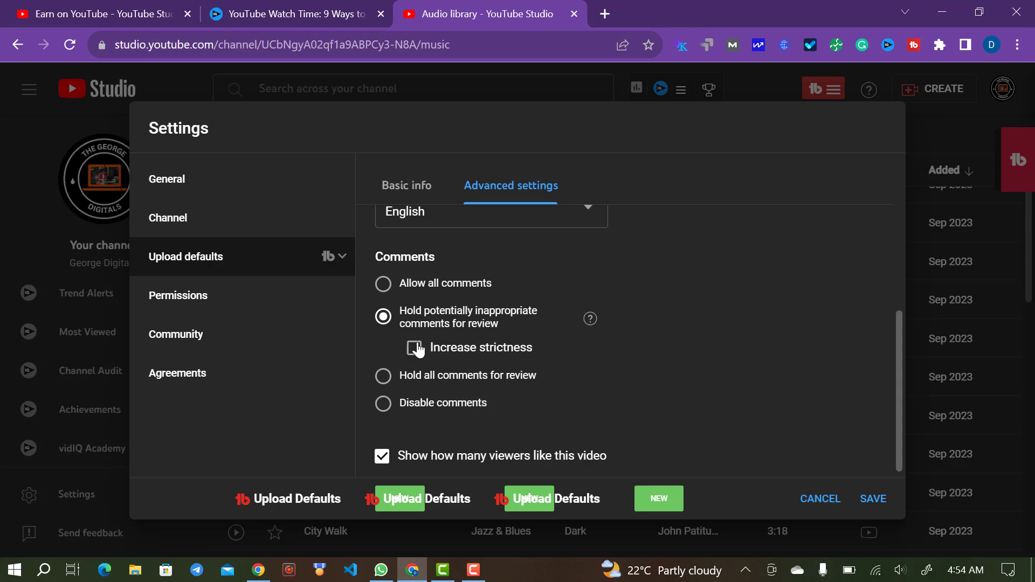
{"action": "scroll", "coordinate": [540, 343], "scroll_direction": "down", "scroll_amount": 1}
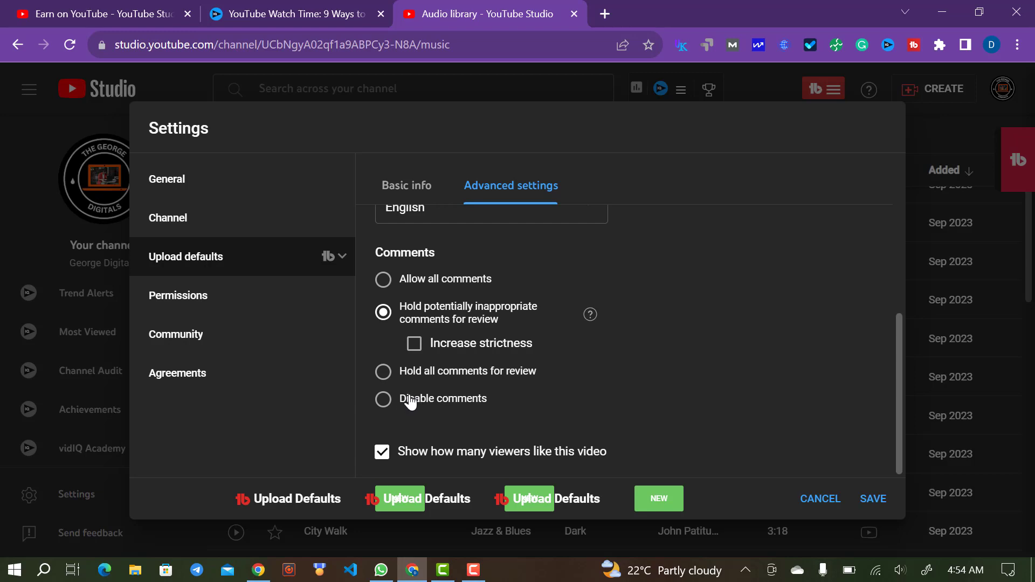
{"action": "left_click", "coordinate": [254, 302]}
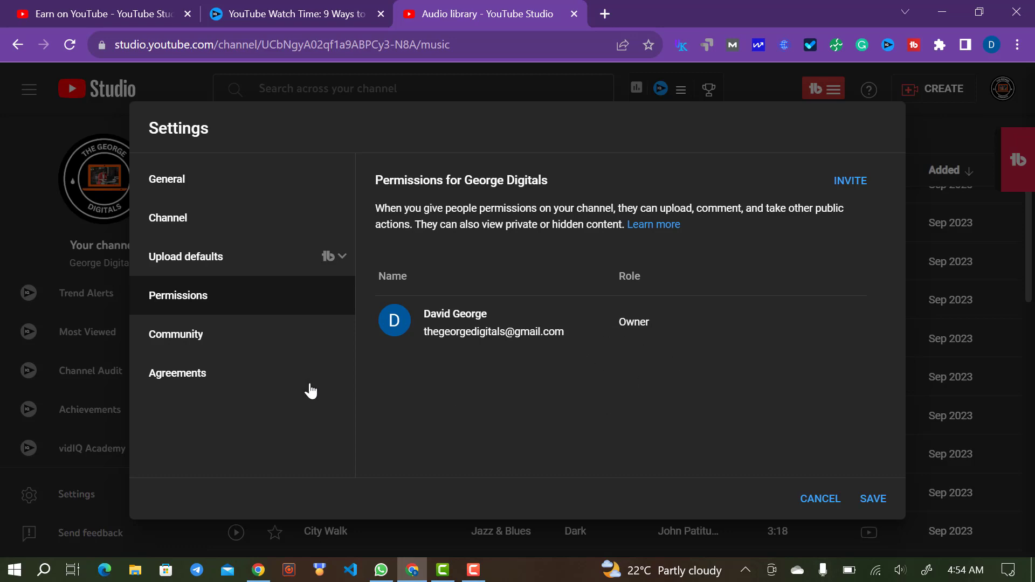
- Show Community's Automated Filters, dismissing the moderators tip and reviewing the moderator and blocked-word fields
{"action": "left_click", "coordinate": [214, 350]}
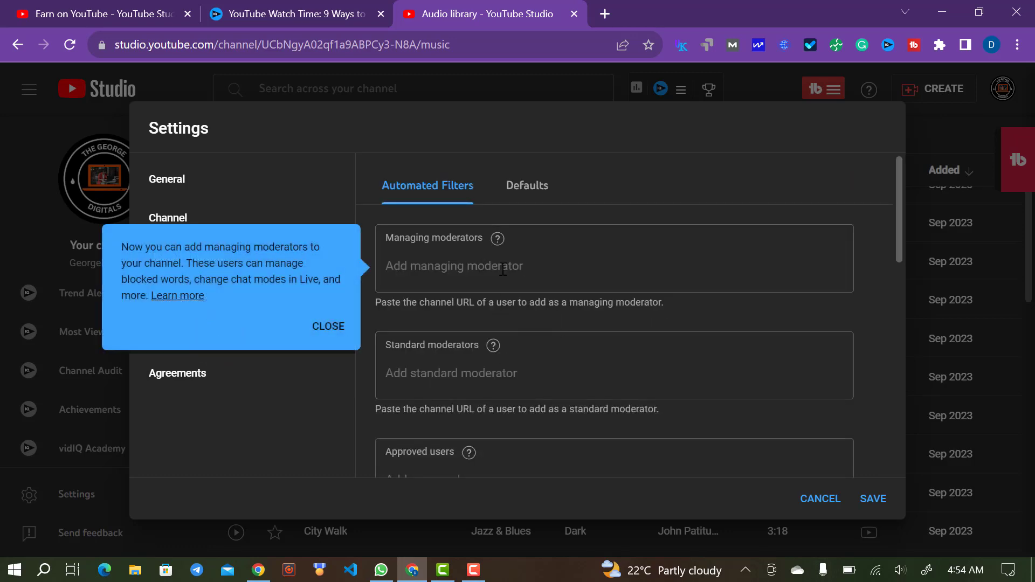
{"action": "scroll", "coordinate": [525, 288], "scroll_direction": "down", "scroll_amount": 7}
{"action": "scroll", "coordinate": [525, 293], "scroll_direction": "down", "scroll_amount": 4}
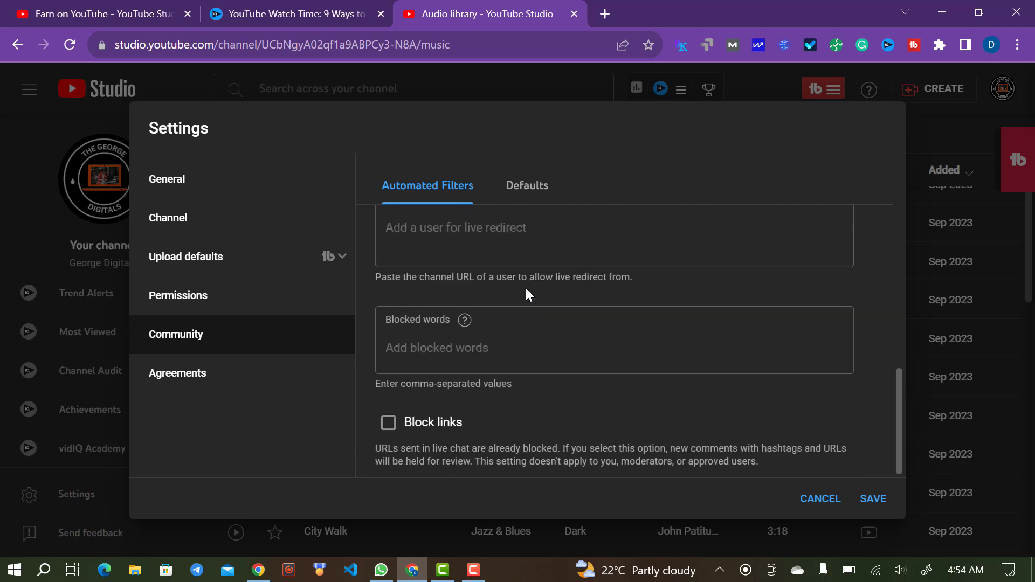
{"action": "scroll", "coordinate": [525, 288], "scroll_direction": "up", "scroll_amount": 2}
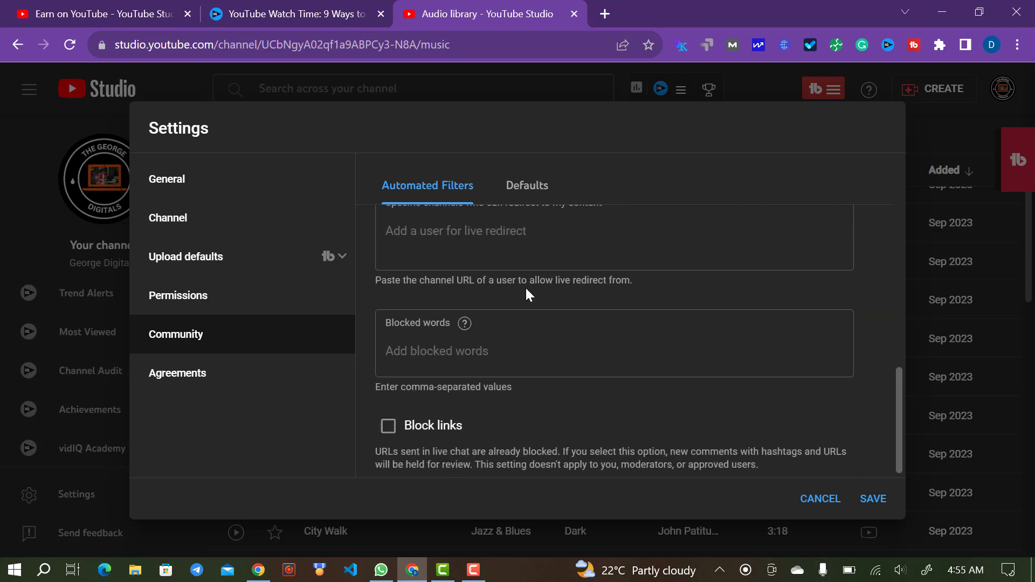
{"action": "scroll", "coordinate": [525, 288], "scroll_direction": "down", "scroll_amount": 2}
{"action": "scroll", "coordinate": [525, 288], "scroll_direction": "up", "scroll_amount": 3}
{"action": "left_click", "coordinate": [526, 288]}
{"action": "scroll", "coordinate": [526, 291], "scroll_direction": "up", "scroll_amount": 7}
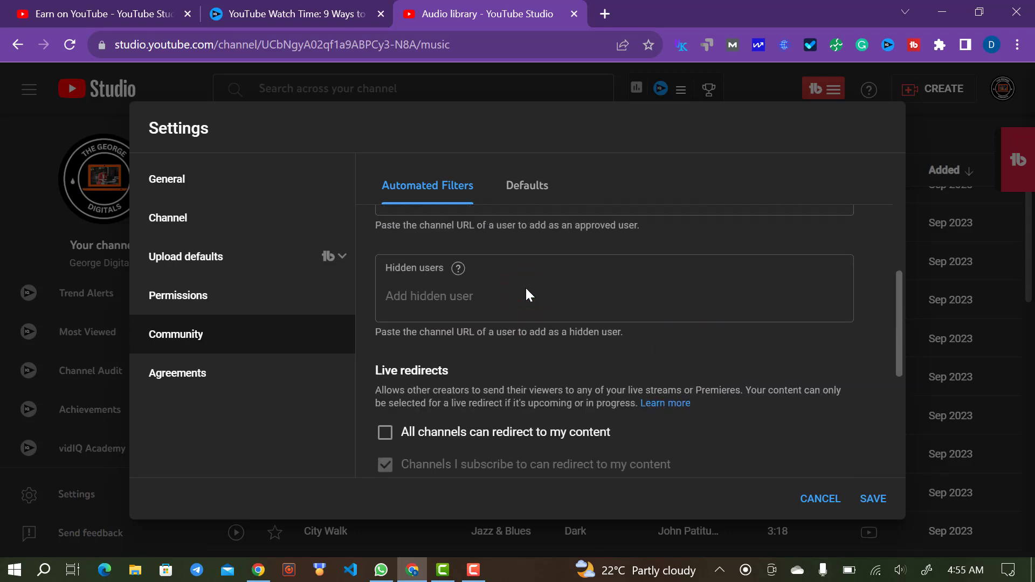
{"action": "scroll", "coordinate": [526, 294], "scroll_direction": "up", "scroll_amount": 1}
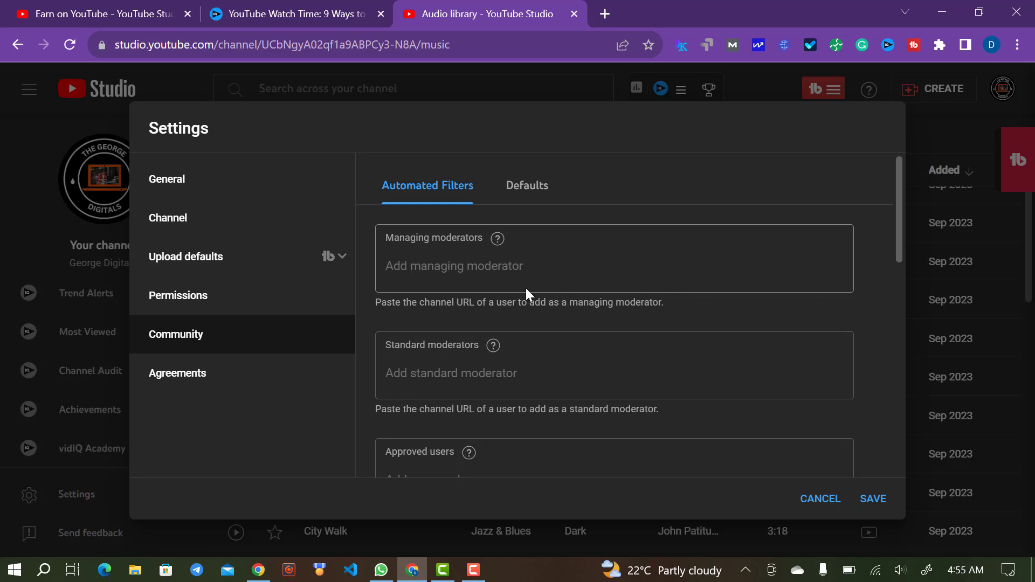
- Review the Community Defaults tab, dismiss the Increase strictness tip, then show Agreements
{"action": "left_click", "coordinate": [527, 184]}
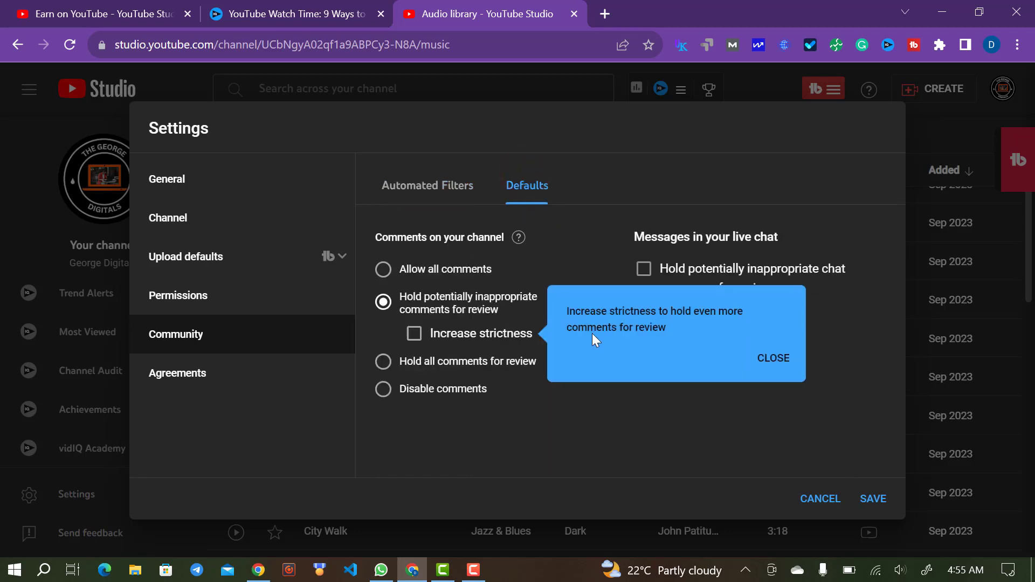
{"action": "left_click", "coordinate": [768, 358]}
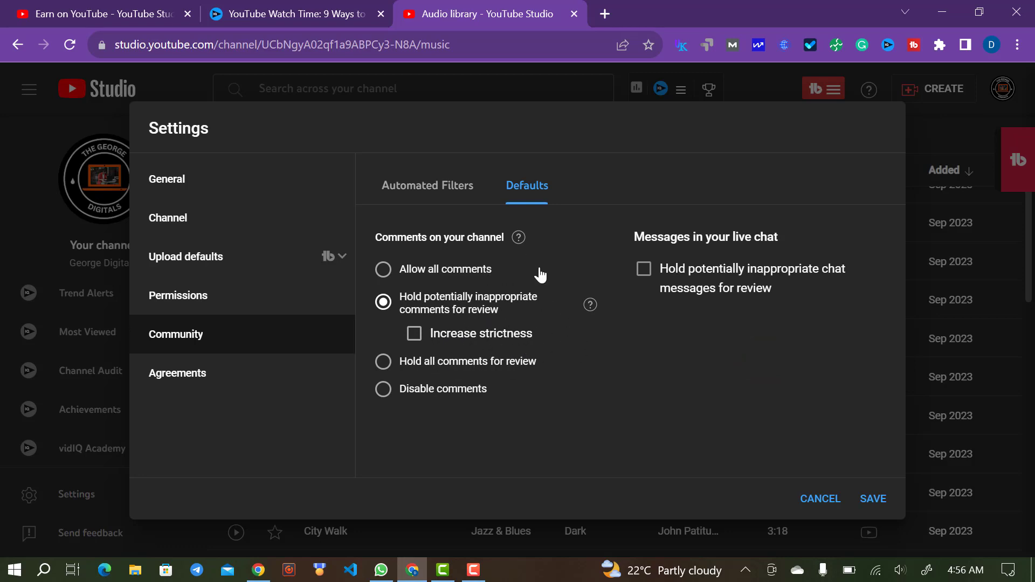
{"action": "left_click", "coordinate": [206, 375]}
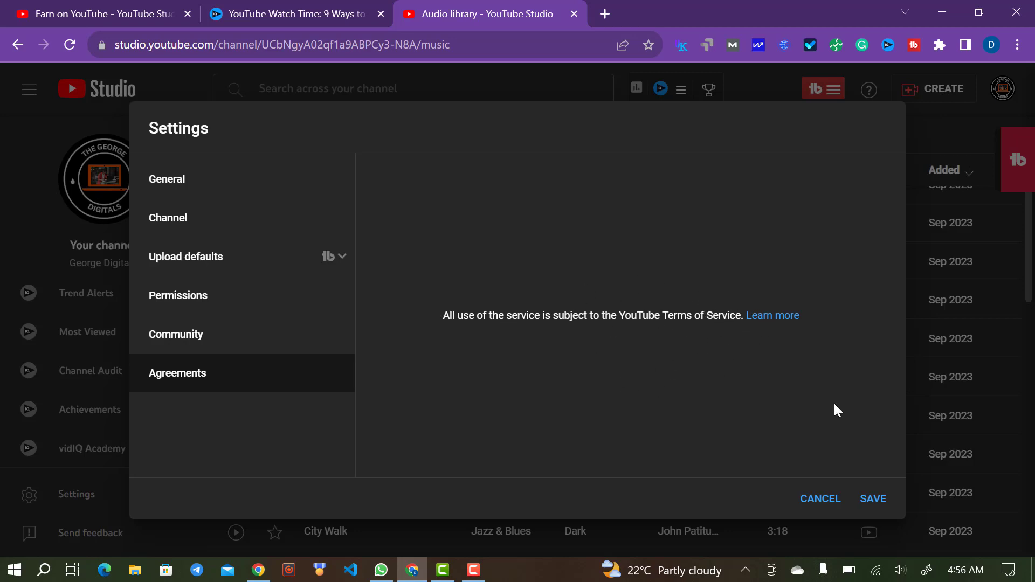
- Save the changed settings and close Settings, returning to the Audio library
{"action": "left_click", "coordinate": [873, 498]}
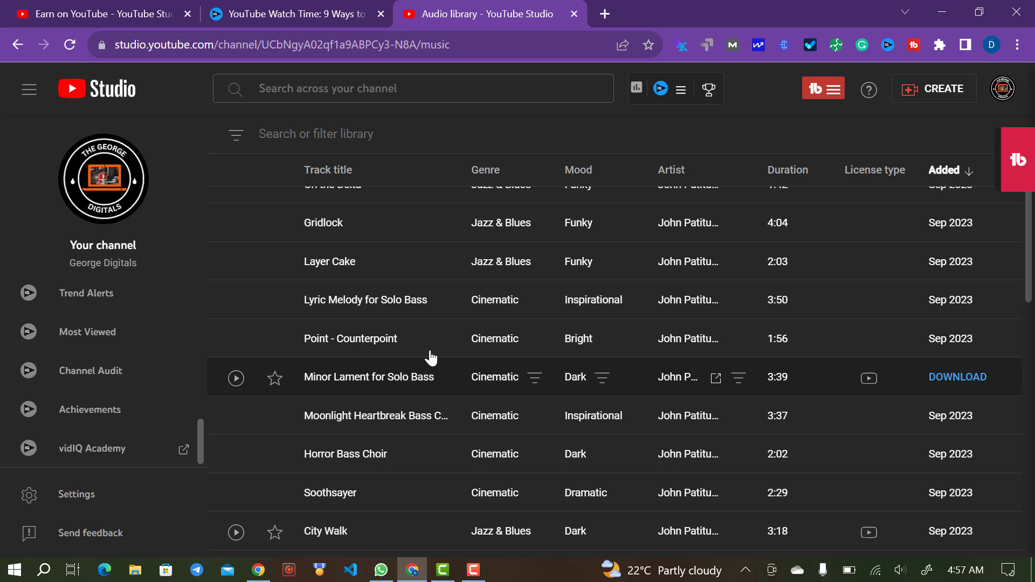
- Show the CREATE menu with upload videos, go live, new playlist and new podcast
{"action": "left_click", "coordinate": [940, 92]}
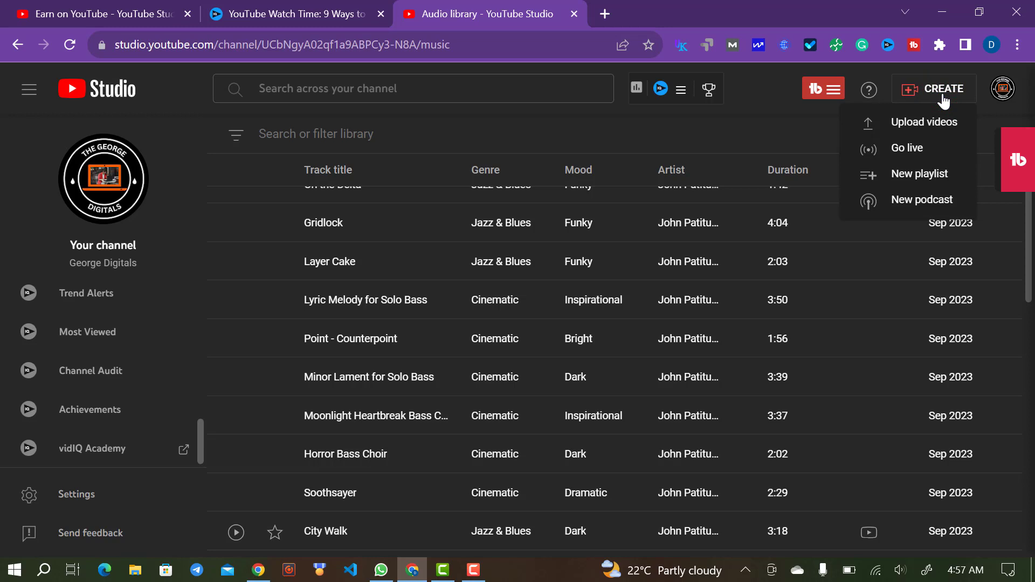